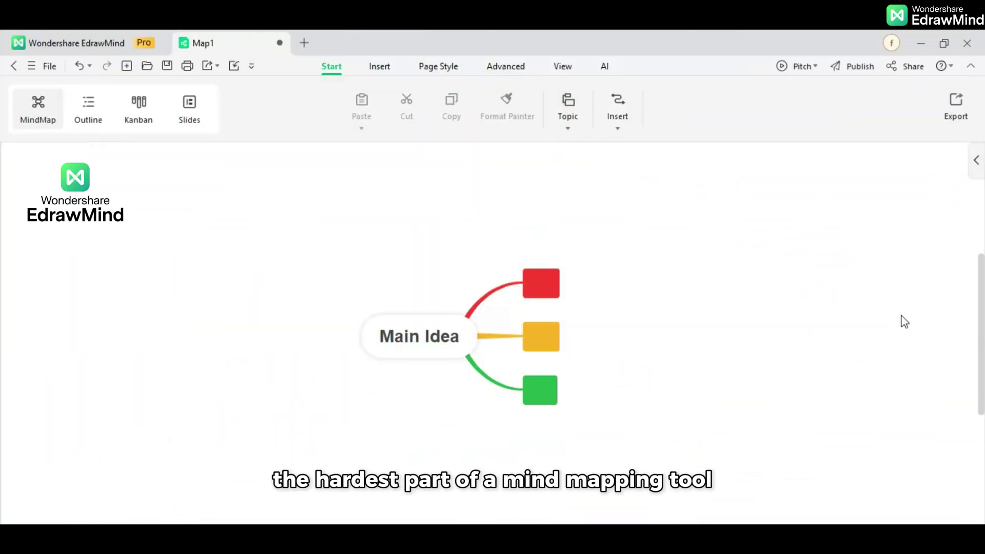
Label the three empty branches of the Main Idea map, in order, Topic 1, Topic 2 and Topic 3.
{"action": "scroll", "coordinate": [800, 379], "scroll_direction": "down", "scroll_amount": 2}
{"action": "scroll", "coordinate": [793, 379], "scroll_direction": "up", "scroll_amount": 2}
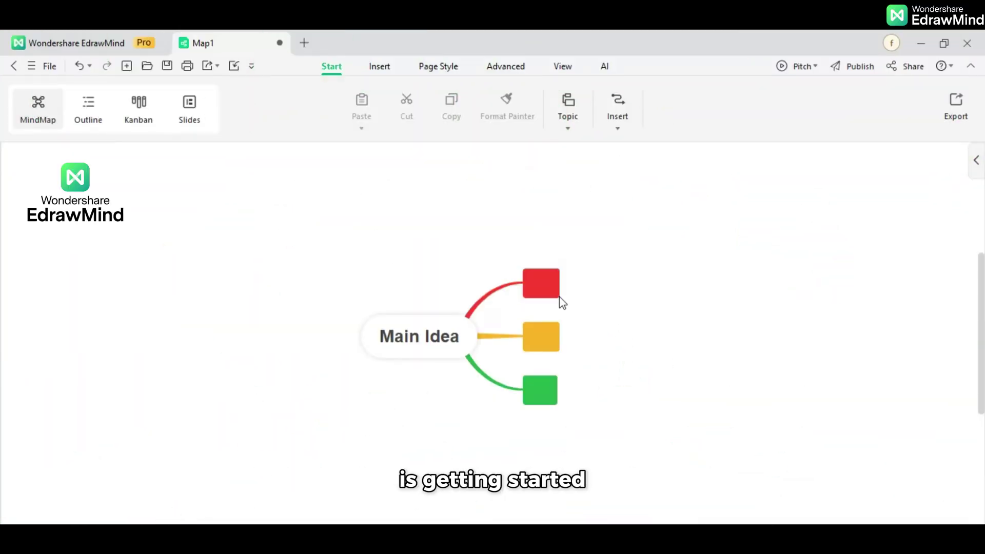
{"action": "left_click", "coordinate": [544, 290]}
{"action": "type", "text": "Topic 1"}
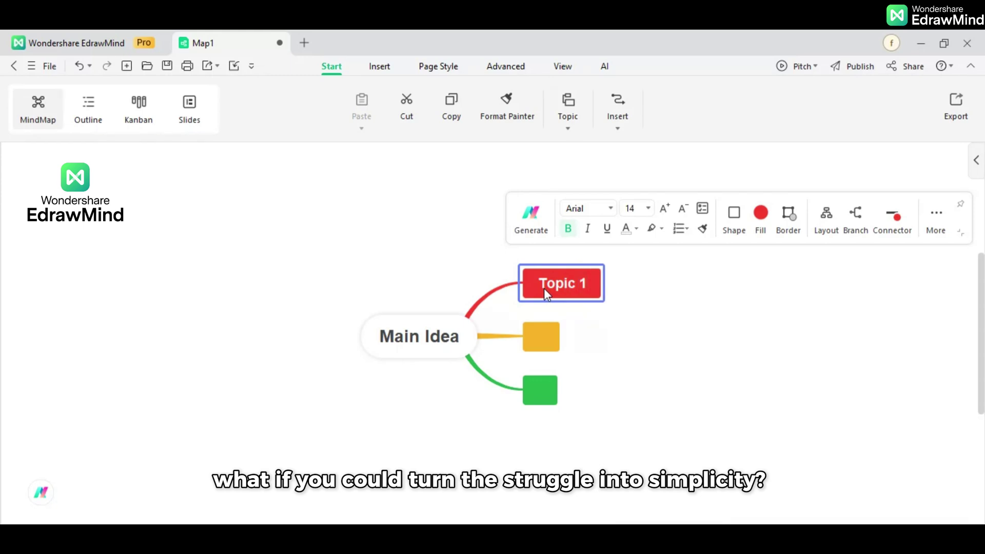
{"action": "left_click", "coordinate": [536, 336]}
{"action": "type", "text": "Topic"}
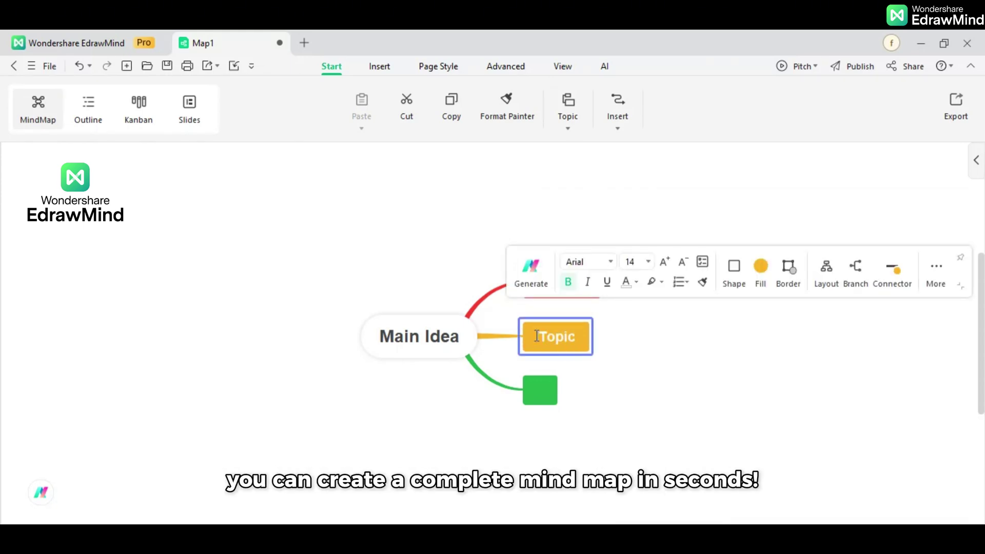
{"action": "type", "text": " 2"}
{"action": "left_click", "coordinate": [542, 388]}
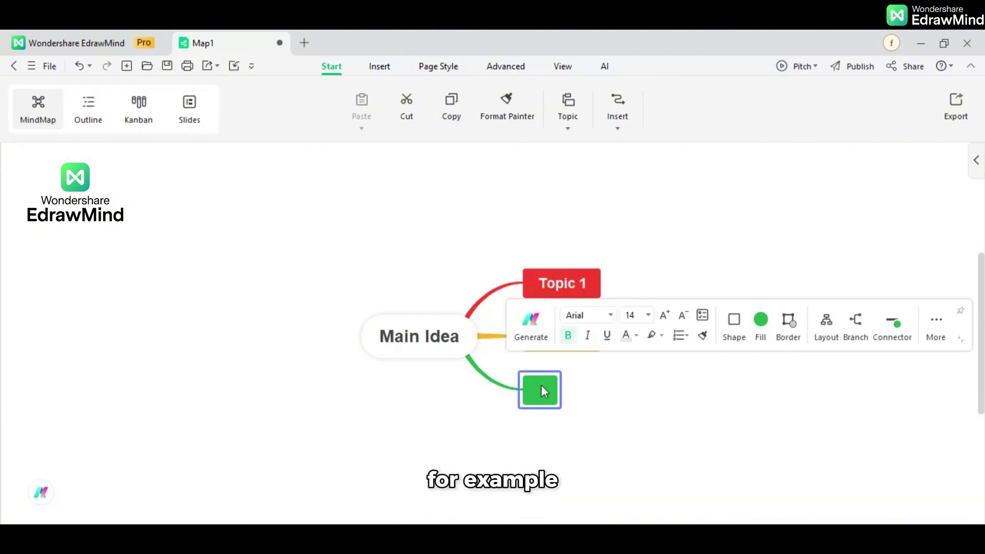
{"action": "type", "text": "Topic 3"}
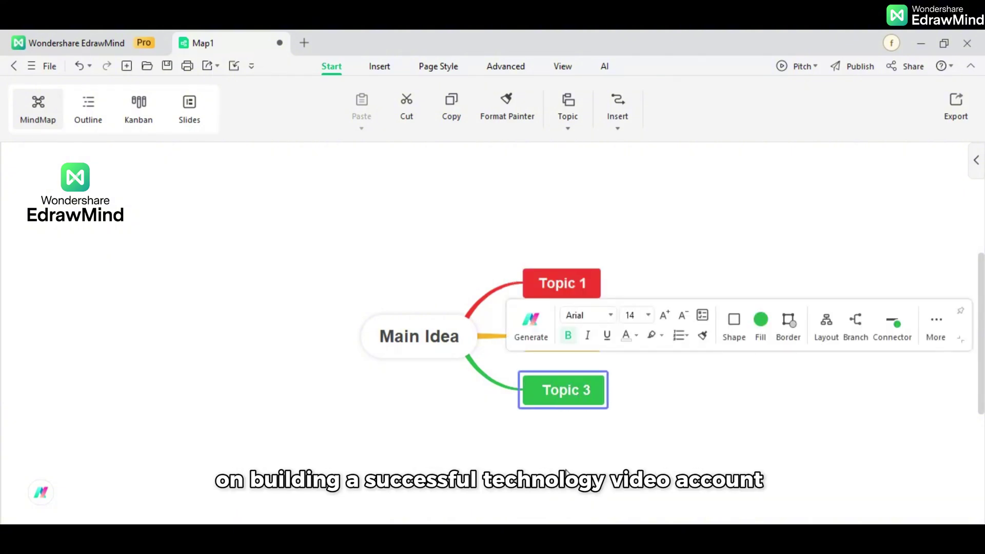
{"action": "left_click", "coordinate": [565, 469]}
{"action": "left_click_drag", "start_coordinate": [605, 431], "coordinate": [334, 454]}
{"action": "left_click", "coordinate": [723, 421]}
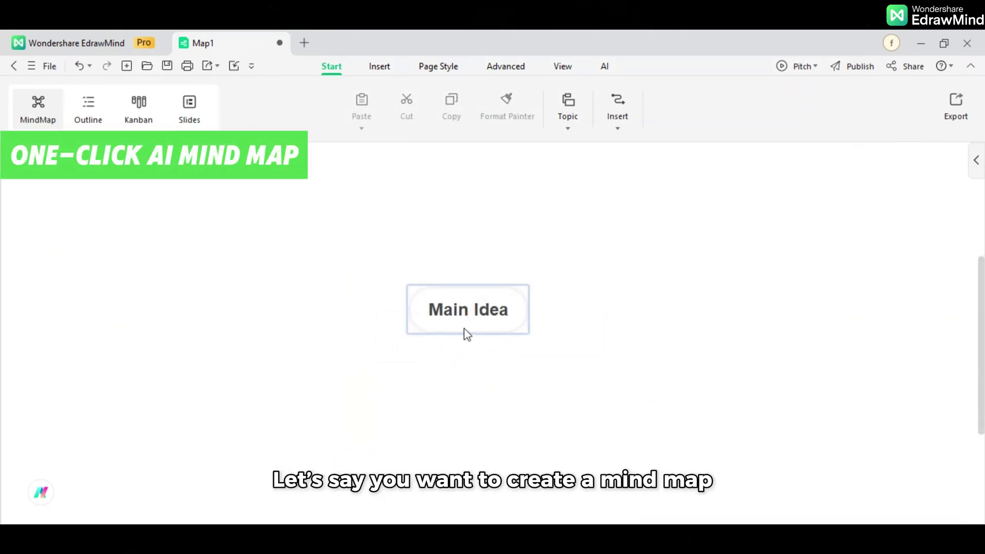
Name the central topic "10 Principles of Economics".
{"action": "double_click", "coordinate": [463, 328]}
{"action": "type", "text": "10 "}
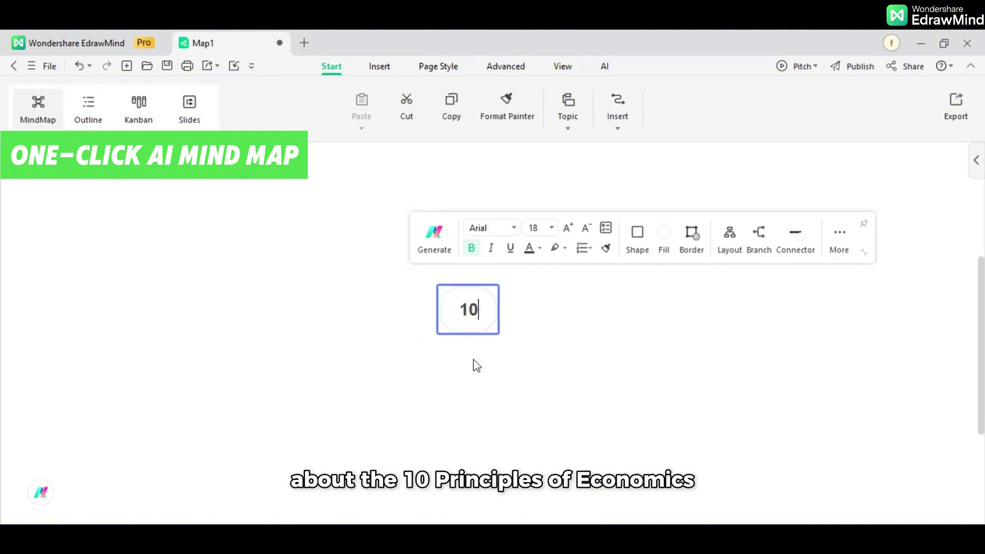
{"action": "type", "text": "Prin"}
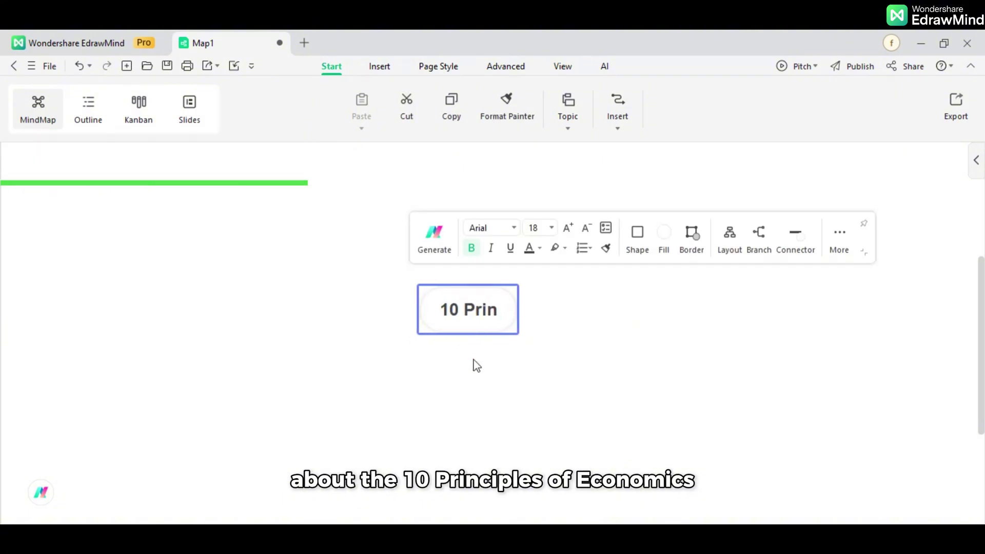
{"action": "type", "text": "ciples of E"}
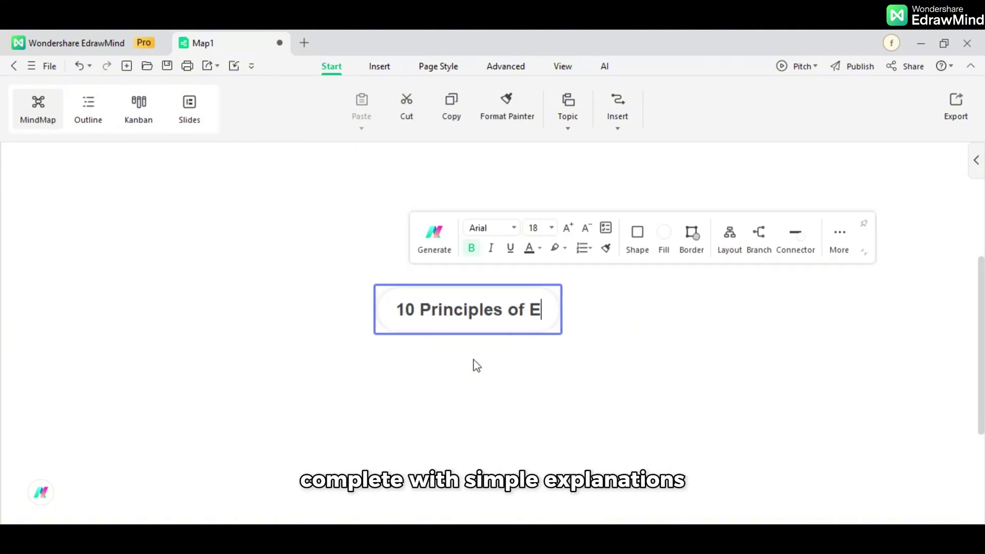
{"action": "type", "text": "conomics"}
{"action": "left_click", "coordinate": [474, 365]}
Generate a one-click AI mind map from the central topic "10 Principles of Economics".
{"action": "left_click", "coordinate": [502, 310]}
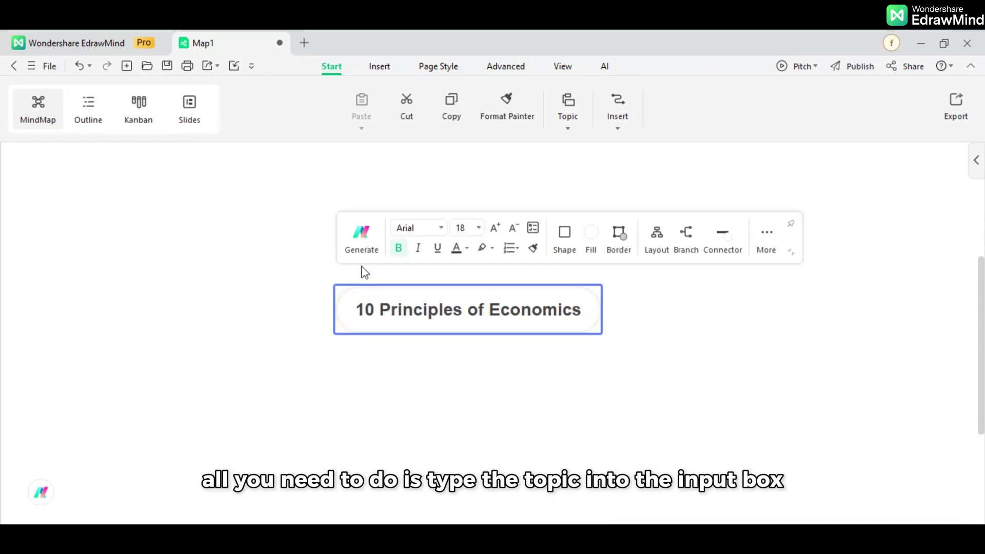
{"action": "left_click", "coordinate": [362, 237]}
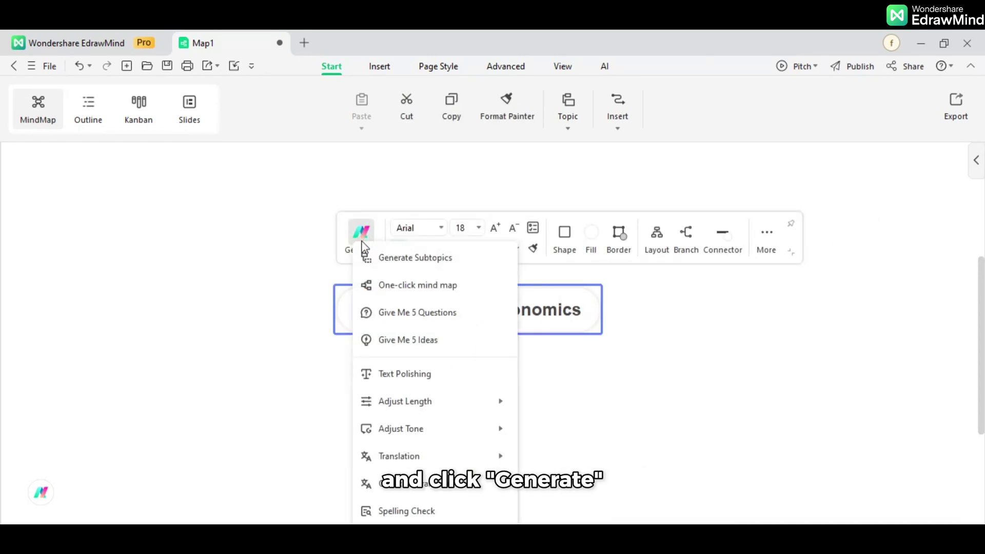
{"action": "left_click", "coordinate": [469, 290]}
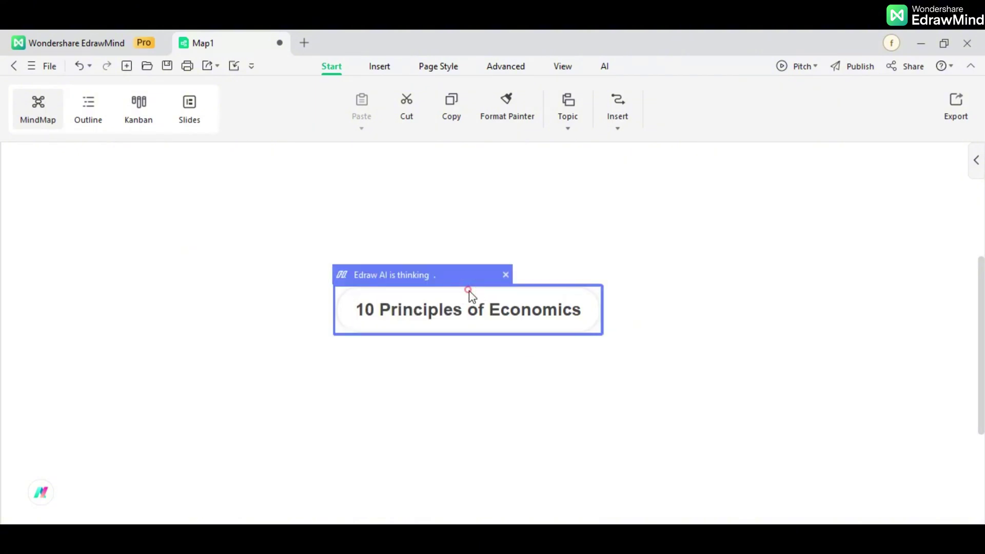
Change the economics map's layout to the two-sided Mind Map layout.
{"action": "left_click", "coordinate": [910, 445]}
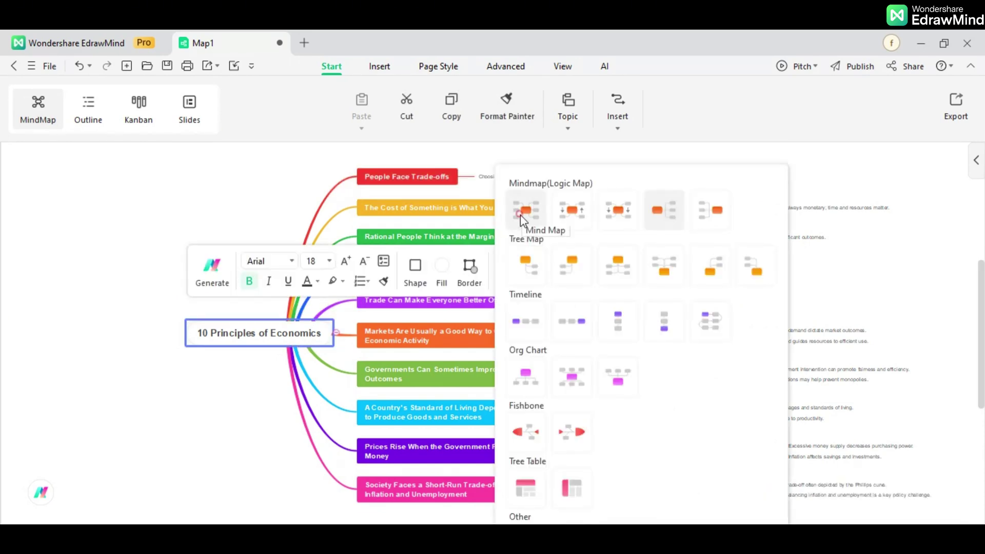
{"action": "left_click", "coordinate": [521, 216]}
{"action": "left_click", "coordinate": [475, 515]}
Look over the principles and their explanations on both sides of the generated economics map.
{"action": "scroll", "coordinate": [475, 515], "scroll_direction": "down", "scroll_amount": 1}
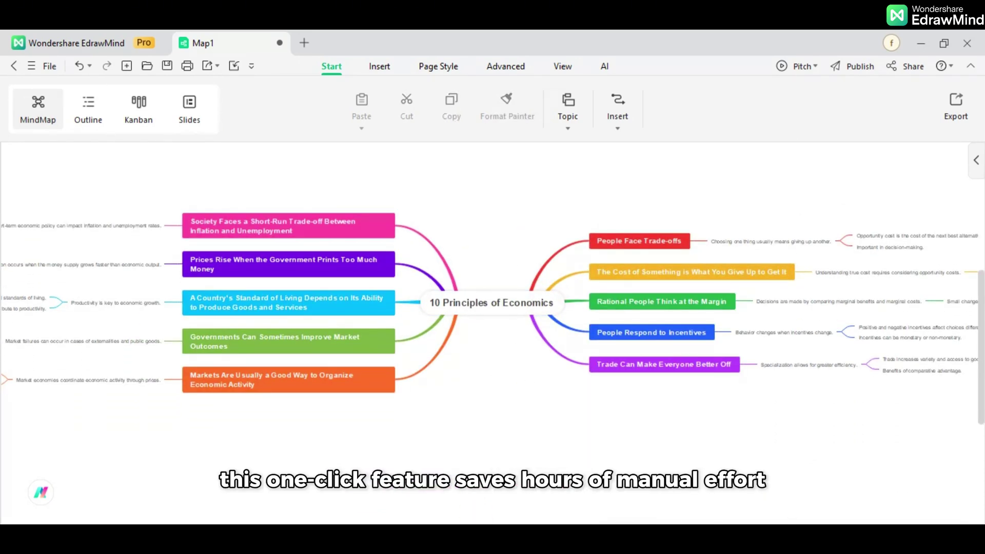
{"action": "scroll", "coordinate": [491, 334], "scroll_direction": "left", "scroll_amount": 8}
{"action": "scroll", "coordinate": [492, 333], "scroll_direction": "right", "scroll_amount": 9}
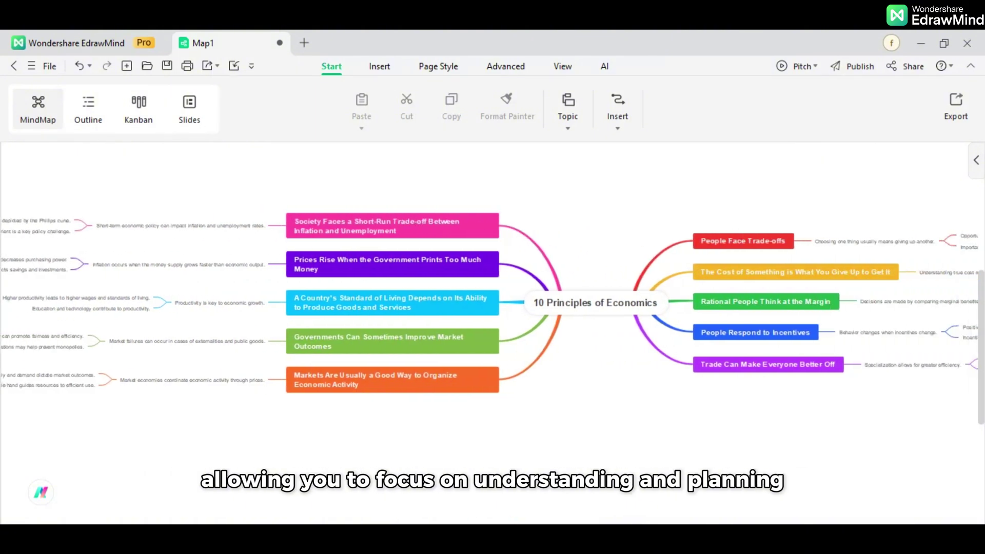
{"action": "scroll", "coordinate": [492, 334], "scroll_direction": "right", "scroll_amount": 2}
{"action": "scroll", "coordinate": [593, 352], "scroll_direction": "up", "scroll_amount": 3}
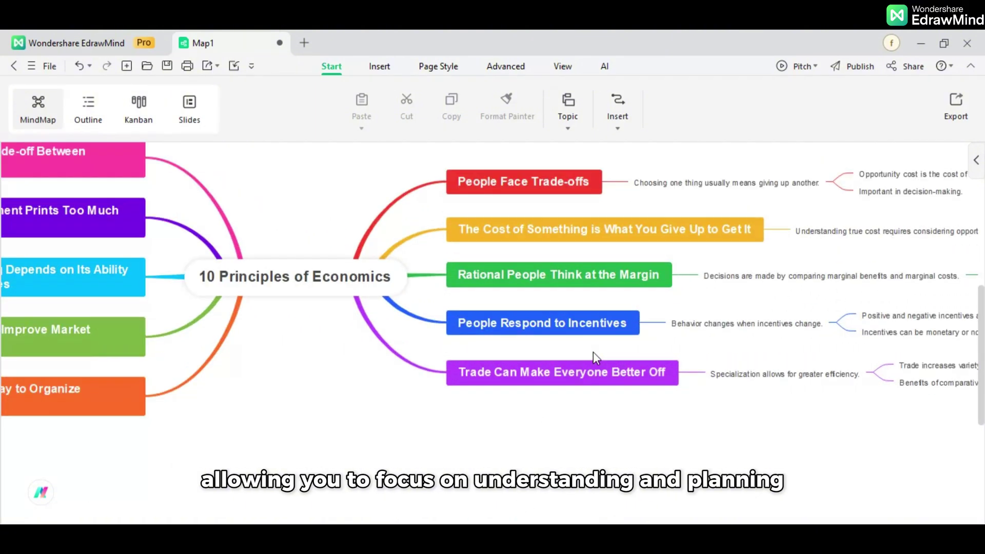
{"action": "left_click_drag", "start_coordinate": [509, 527], "coordinate": [565, 527]}
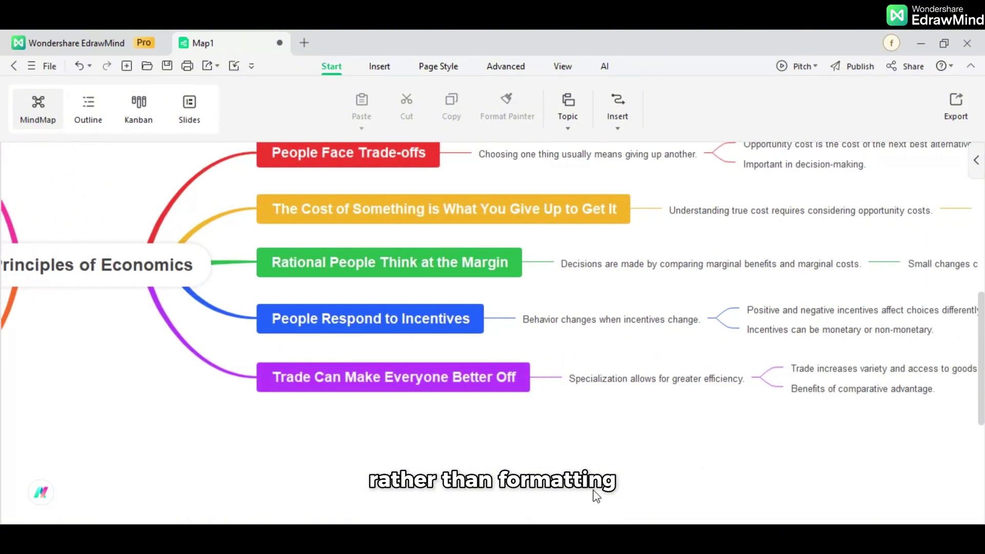
{"action": "scroll", "coordinate": [593, 491], "scroll_direction": "up", "scroll_amount": 4}
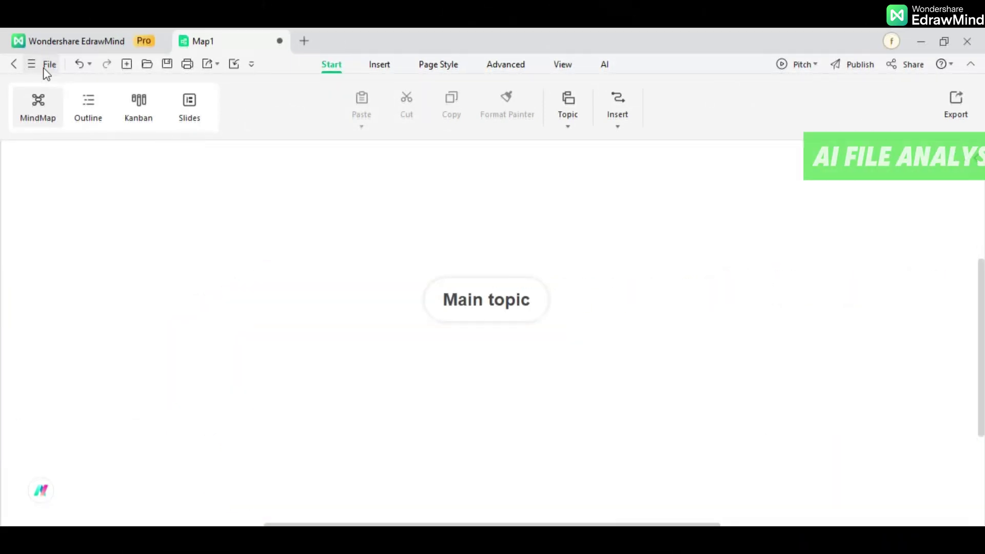
Import the presentation "Management Robbins 14e-Ge C18 Controlling Activities and Operations" using Intelligent file Analysis to create a summary mind map.
{"action": "left_click", "coordinate": [44, 66]}
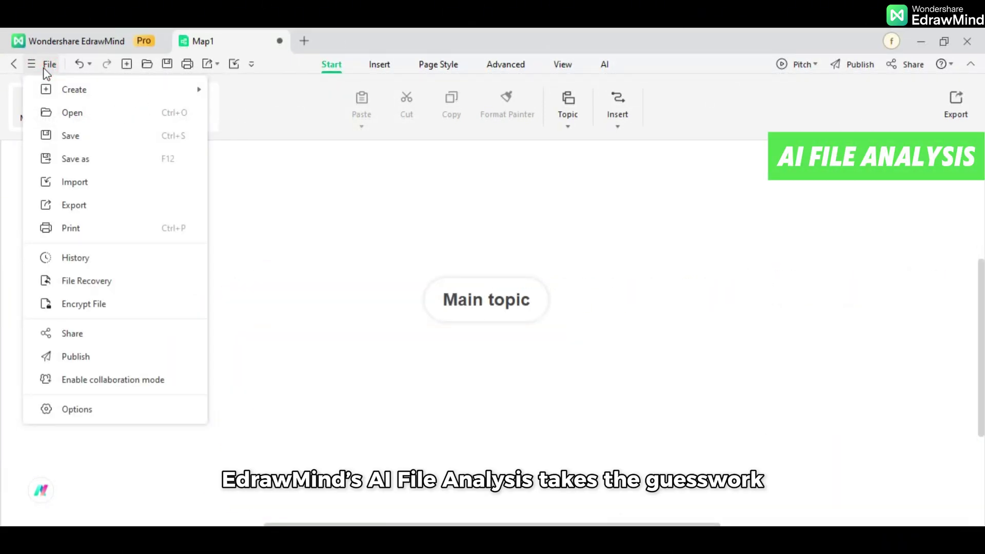
{"action": "left_click", "coordinate": [46, 182]}
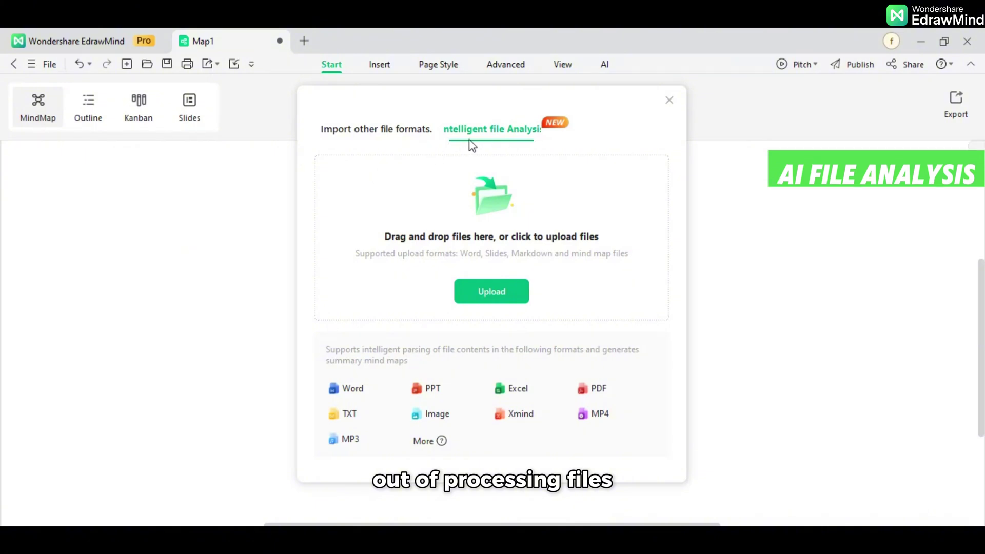
{"action": "left_click", "coordinate": [504, 290]}
{"action": "scroll", "coordinate": [439, 290], "scroll_direction": "down", "scroll_amount": 2}
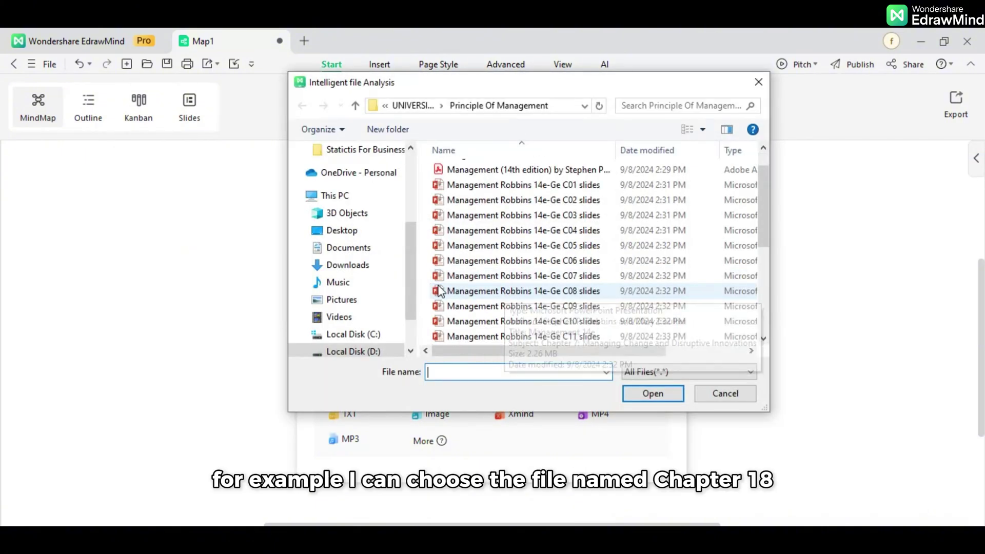
{"action": "scroll", "coordinate": [440, 290], "scroll_direction": "down", "scroll_amount": 1}
{"action": "scroll", "coordinate": [403, 310], "scroll_direction": "down", "scroll_amount": 2}
{"action": "scroll", "coordinate": [468, 330], "scroll_direction": "down", "scroll_amount": 2}
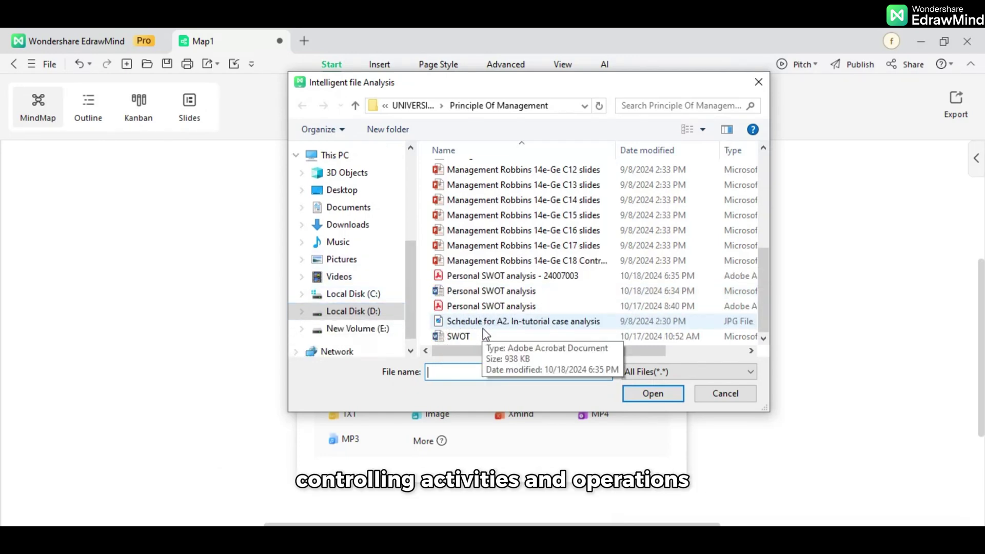
{"action": "left_click", "coordinate": [567, 261]}
{"action": "left_click", "coordinate": [649, 393]}
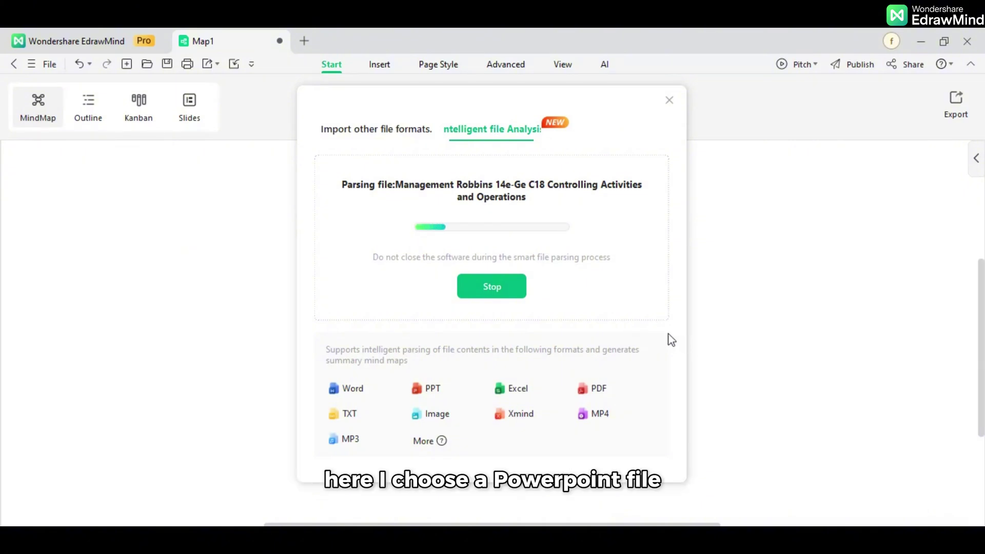
Shorten the imported map's central topic title to "Controlling Activities and Operations".
{"action": "left_click", "coordinate": [236, 358]}
{"action": "double_click", "coordinate": [236, 359]}
{"action": "left_click_drag", "start_coordinate": [408, 346], "coordinate": [91, 323]}
{"action": "key", "text": "BackSpace"}
{"action": "key", "text": "BackSpace"}
{"action": "left_click", "coordinate": [196, 427]}
Arrange the branches of "Controlling Activities and Operations" on both sides using the Mind Map layout.
{"action": "left_click_drag", "start_coordinate": [372, 523], "coordinate": [444, 524]}
{"action": "left_click_drag", "start_coordinate": [977, 343], "coordinate": [983, 391]}
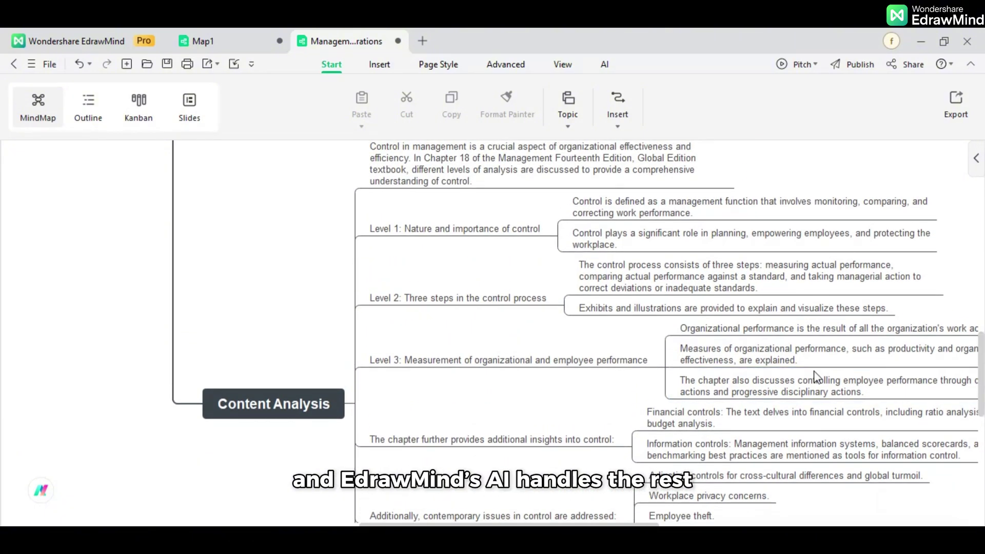
{"action": "scroll", "coordinate": [454, 496], "scroll_direction": "up", "scroll_amount": 5}
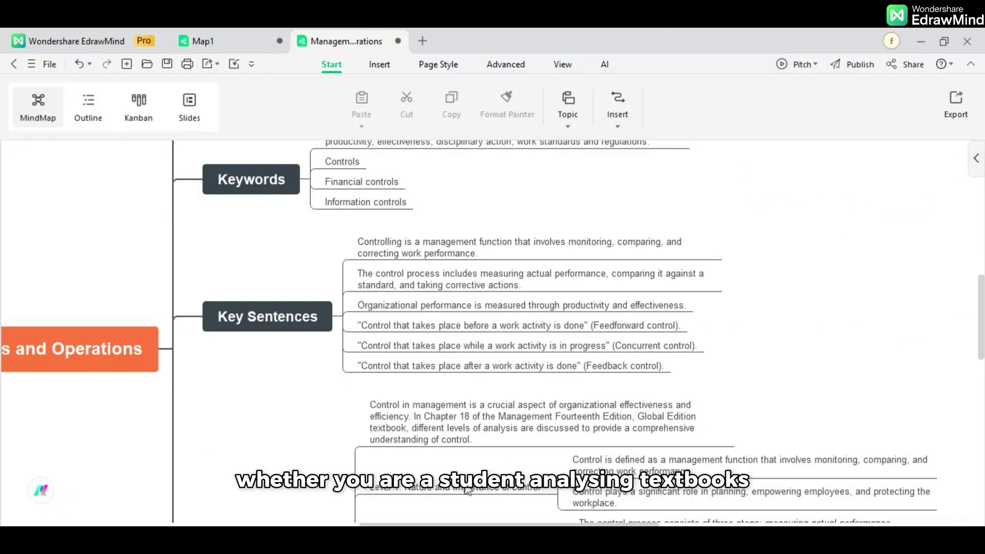
{"action": "left_click_drag", "start_coordinate": [430, 524], "coordinate": [326, 525]}
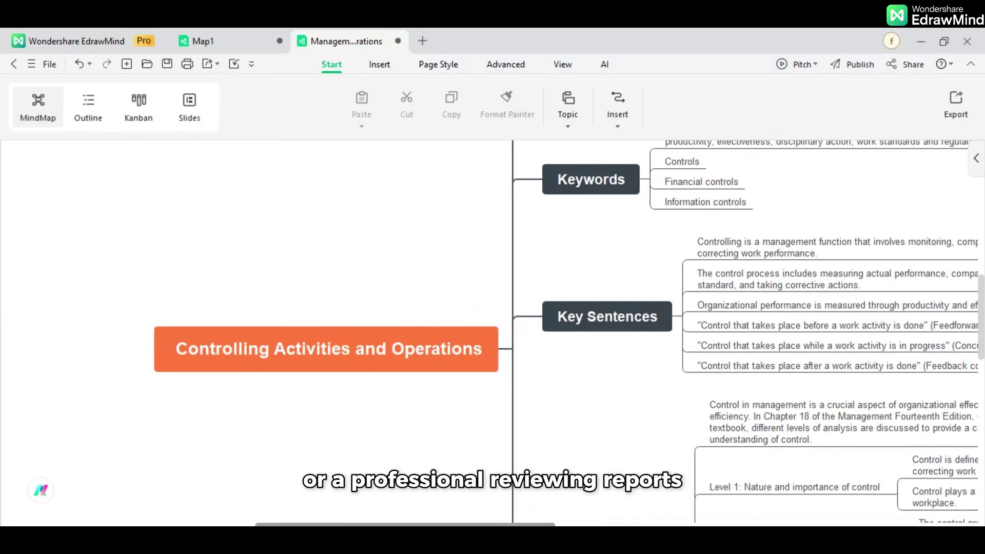
{"action": "left_click", "coordinate": [360, 344]}
{"action": "left_click", "coordinate": [468, 275]}
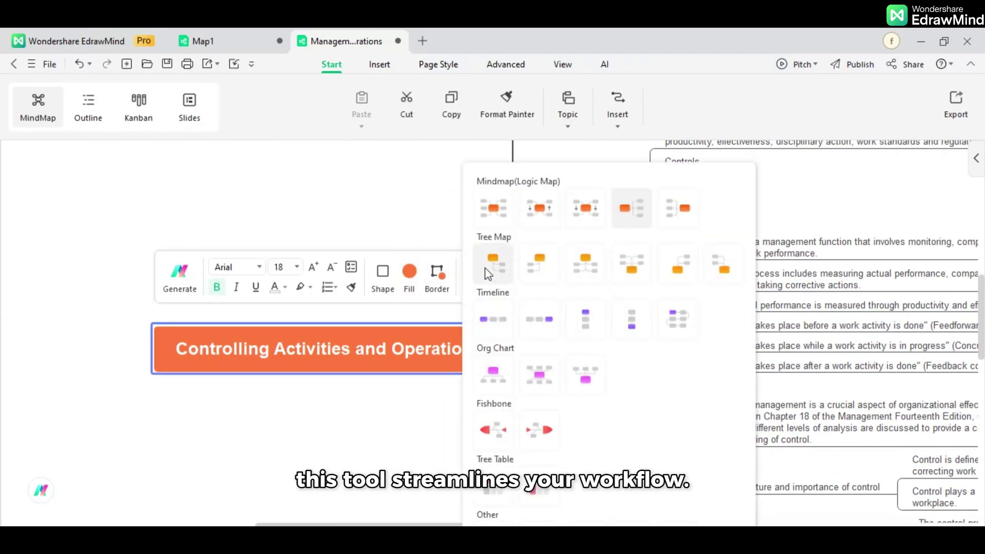
{"action": "left_click", "coordinate": [505, 209]}
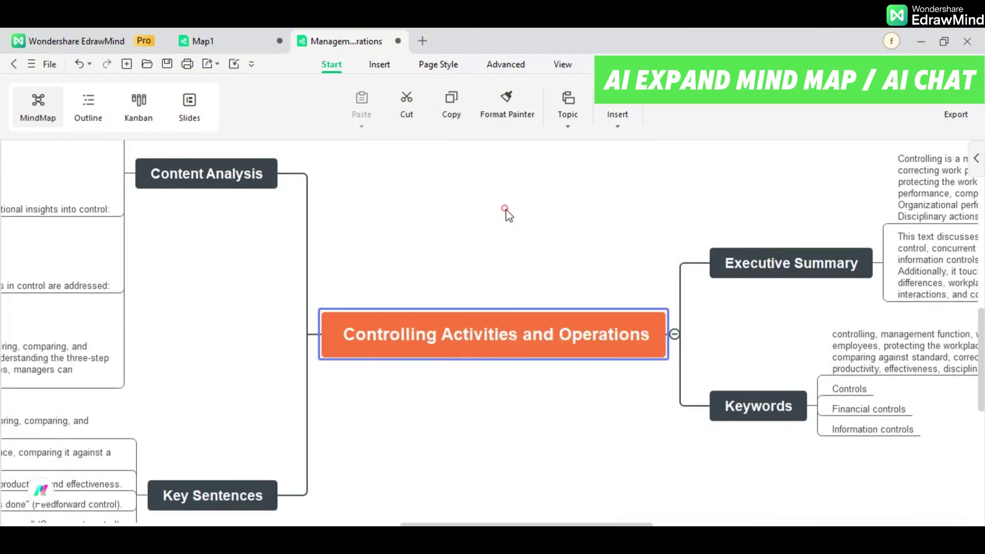
{"action": "left_click", "coordinate": [481, 412]}
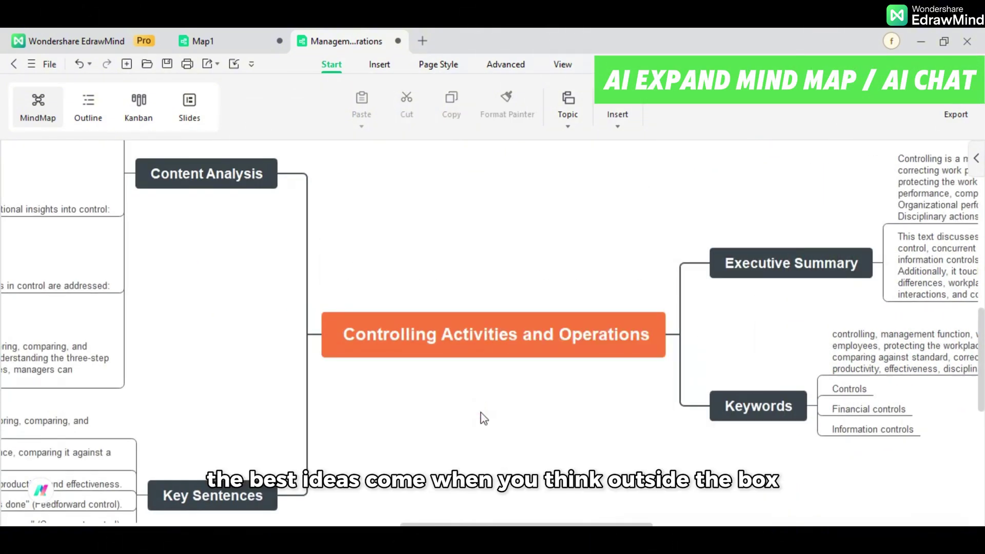
Have the AI generate five questions for the topic "Level 2: Three steps in the control process" under Content Analysis.
{"action": "scroll", "coordinate": [484, 418], "scroll_direction": "down", "scroll_amount": 3, "text": "ctrl"}
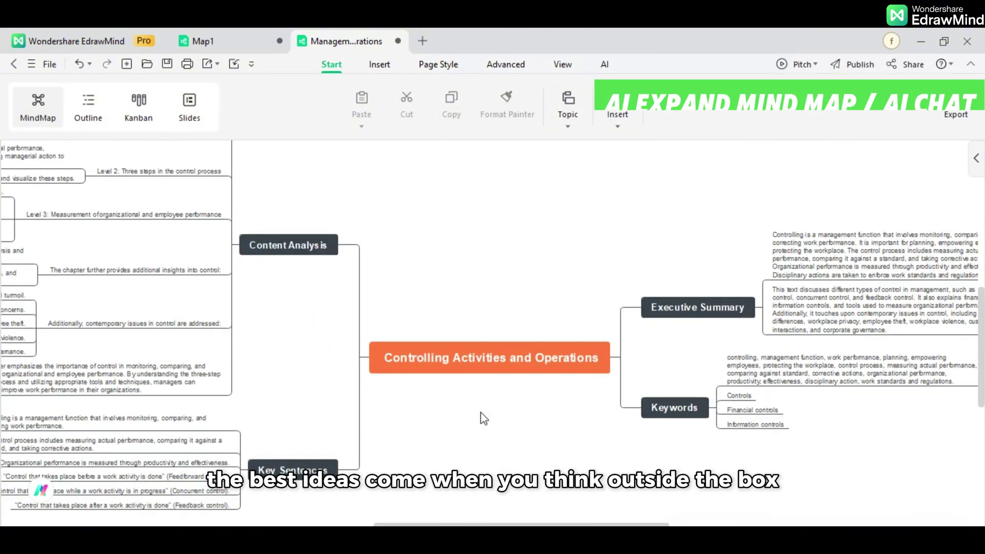
{"action": "left_click_drag", "start_coordinate": [467, 525], "coordinate": [384, 525]}
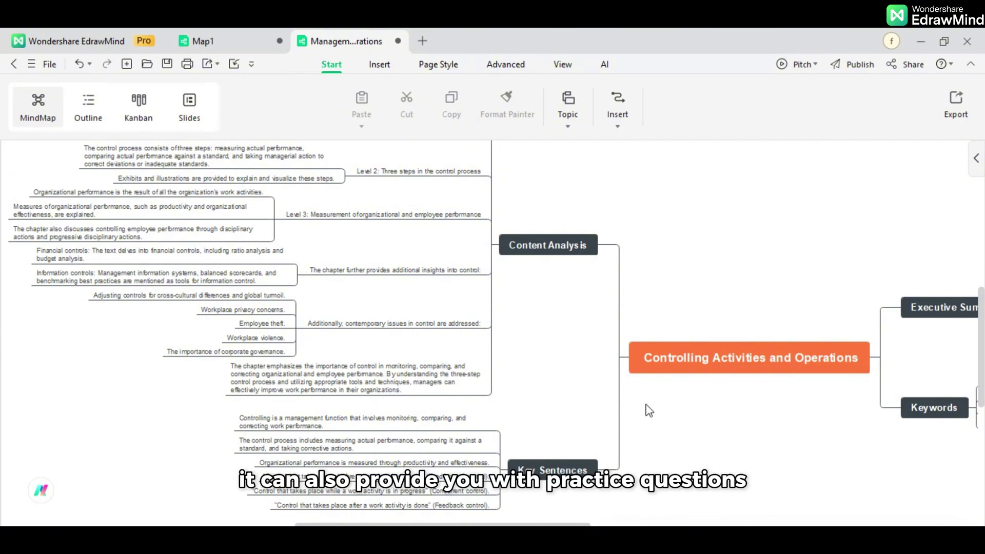
{"action": "scroll", "coordinate": [426, 275], "scroll_direction": "up", "scroll_amount": 3}
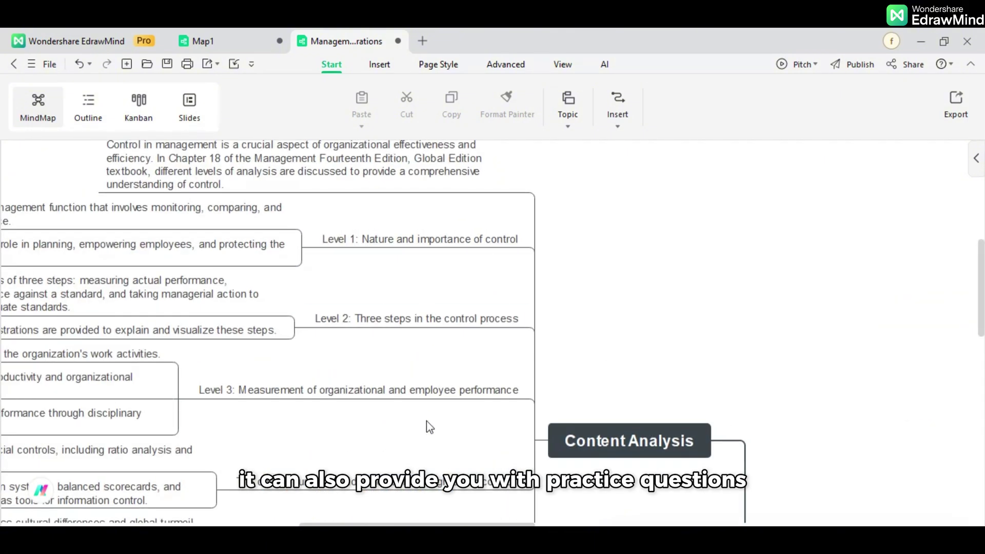
{"action": "left_click_drag", "start_coordinate": [427, 524], "coordinate": [374, 525]}
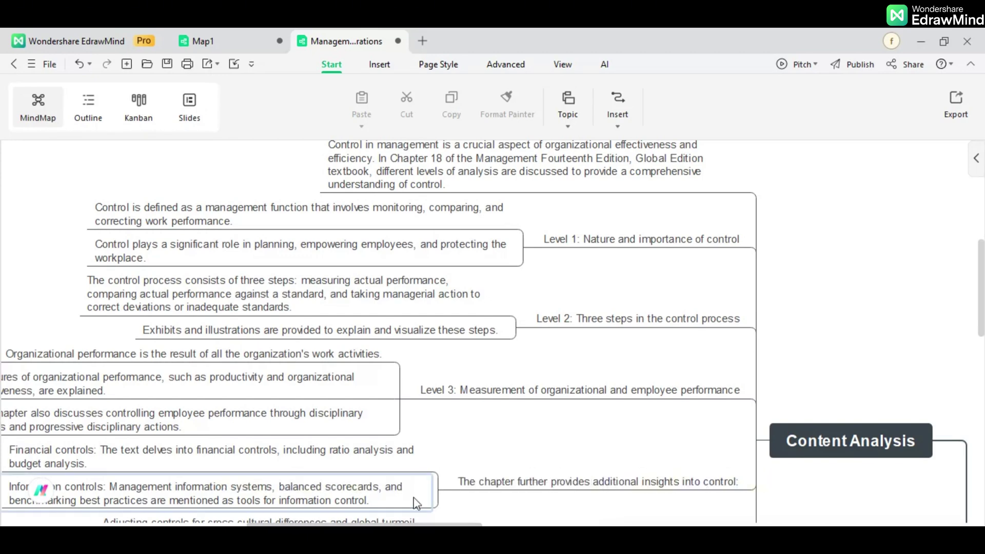
{"action": "left_click", "coordinate": [565, 331]}
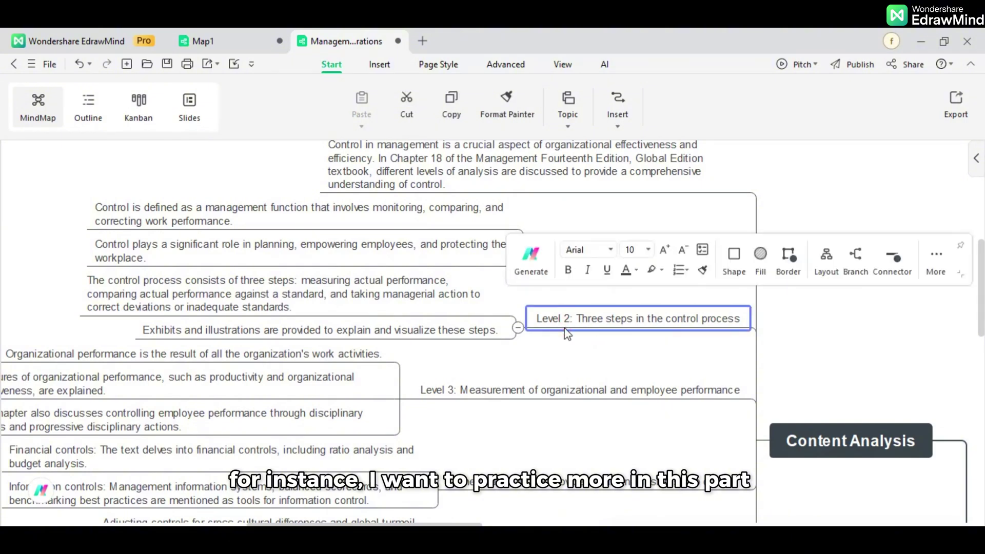
{"action": "left_click", "coordinate": [539, 268]}
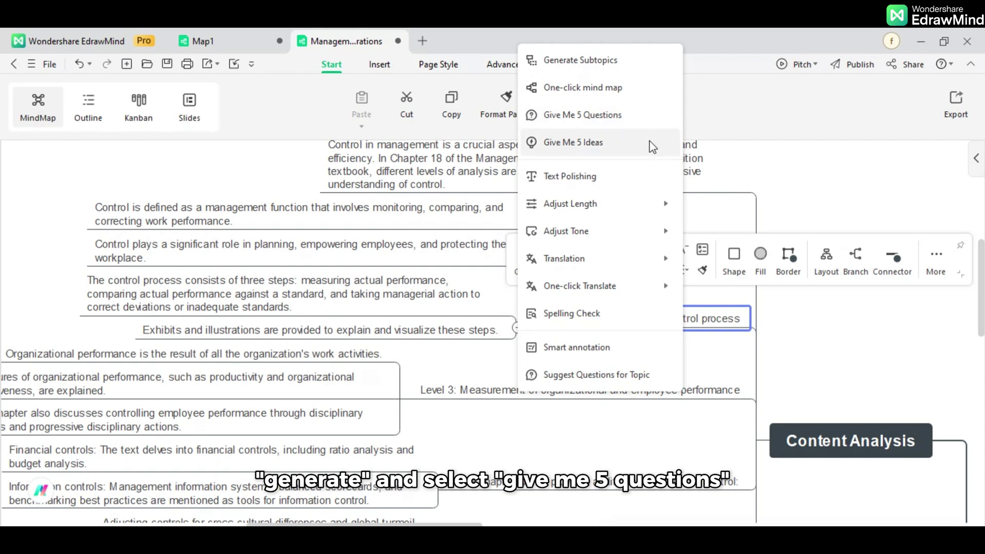
{"action": "left_click", "coordinate": [652, 123]}
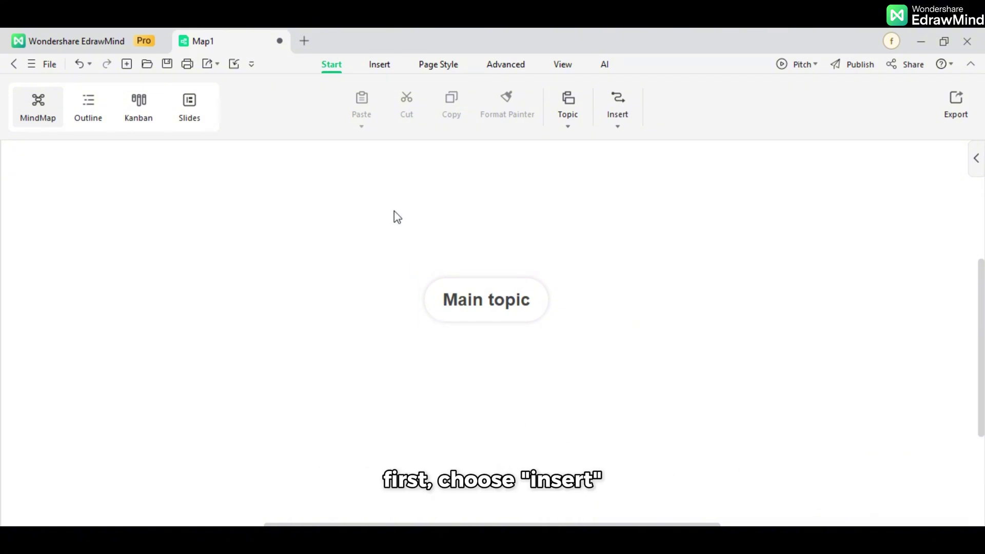
Enhance the Pictures folder image "3712a78064c0db9e82d1" with Photo Enhancer and compare the original with the result.
{"action": "left_click", "coordinate": [375, 68]}
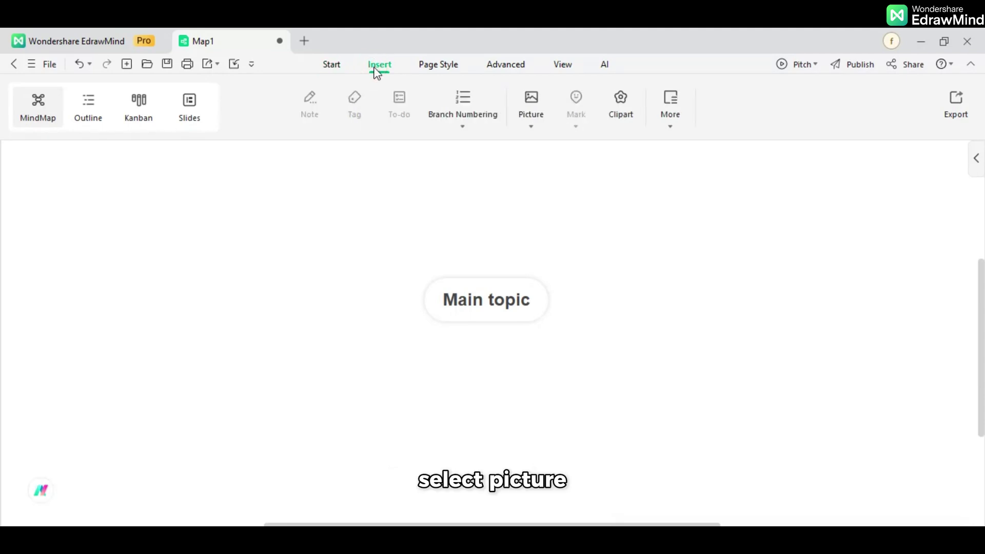
{"action": "left_click", "coordinate": [534, 118]}
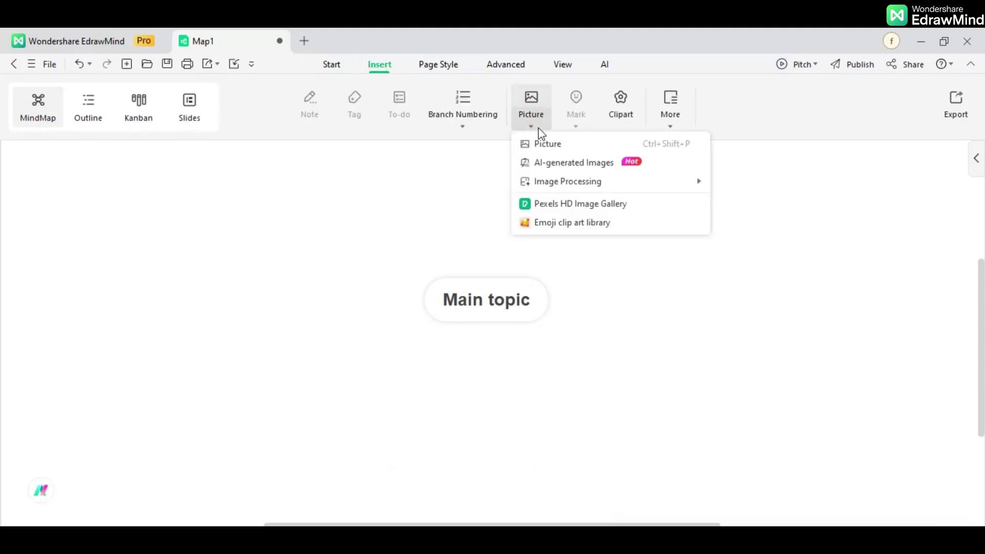
{"action": "mouse_move", "coordinate": [679, 189]}
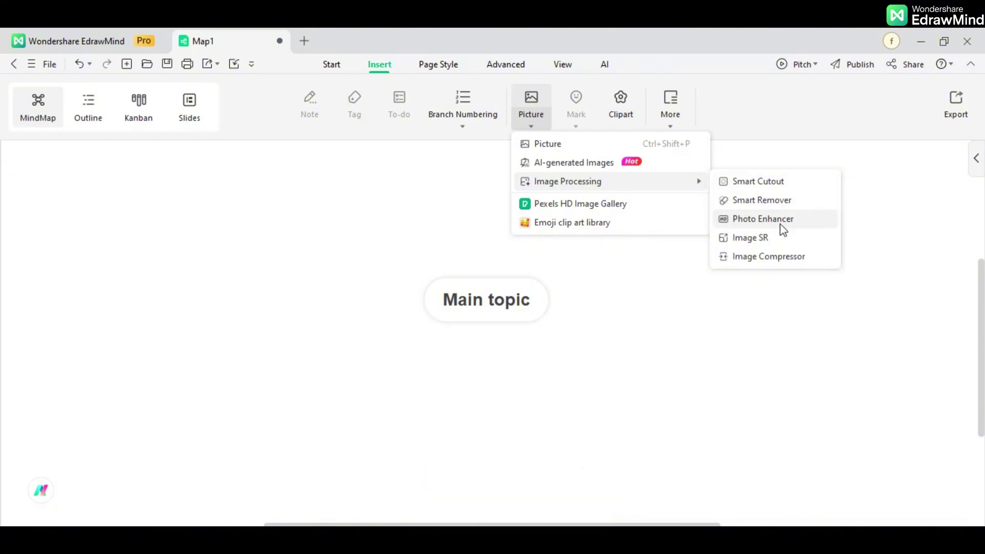
{"action": "left_click", "coordinate": [814, 227]}
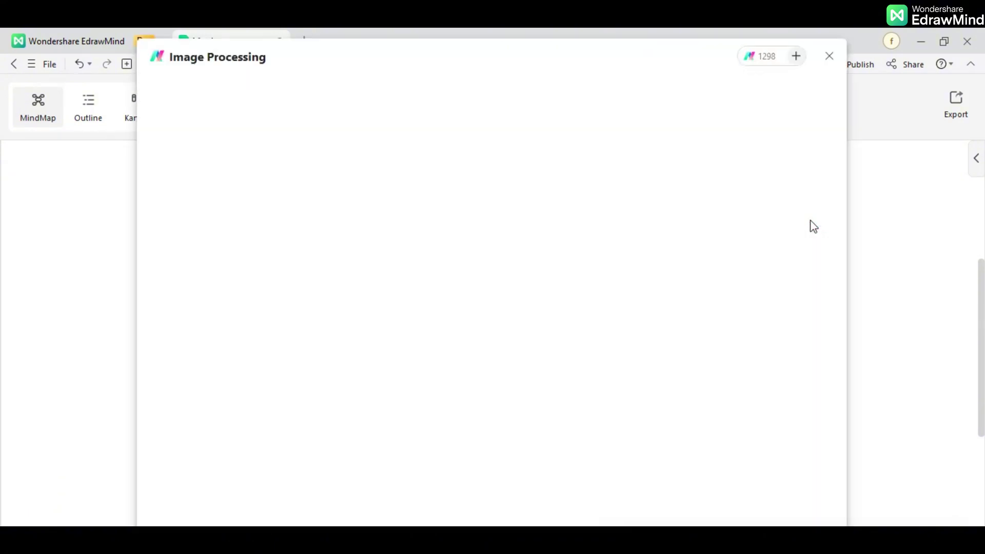
{"action": "left_click", "coordinate": [693, 351]}
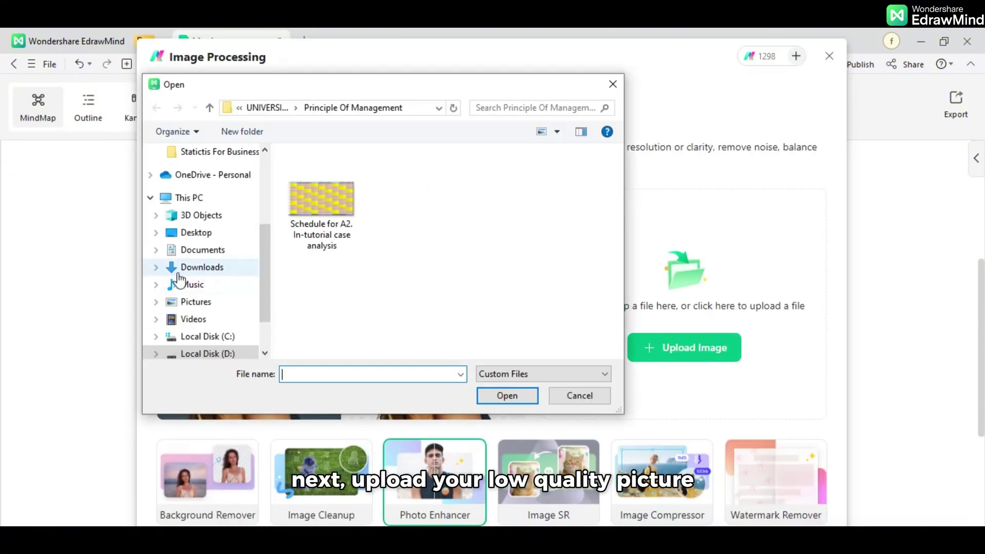
{"action": "left_click", "coordinate": [186, 305]}
{"action": "scroll", "coordinate": [396, 308], "scroll_direction": "down", "scroll_amount": 2}
{"action": "left_click", "coordinate": [401, 329]}
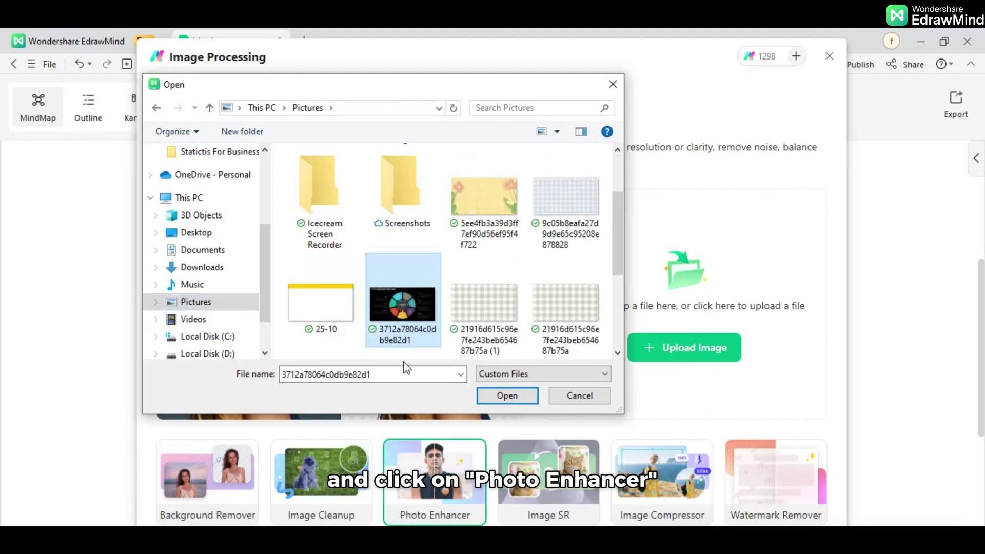
{"action": "left_click", "coordinate": [503, 399]}
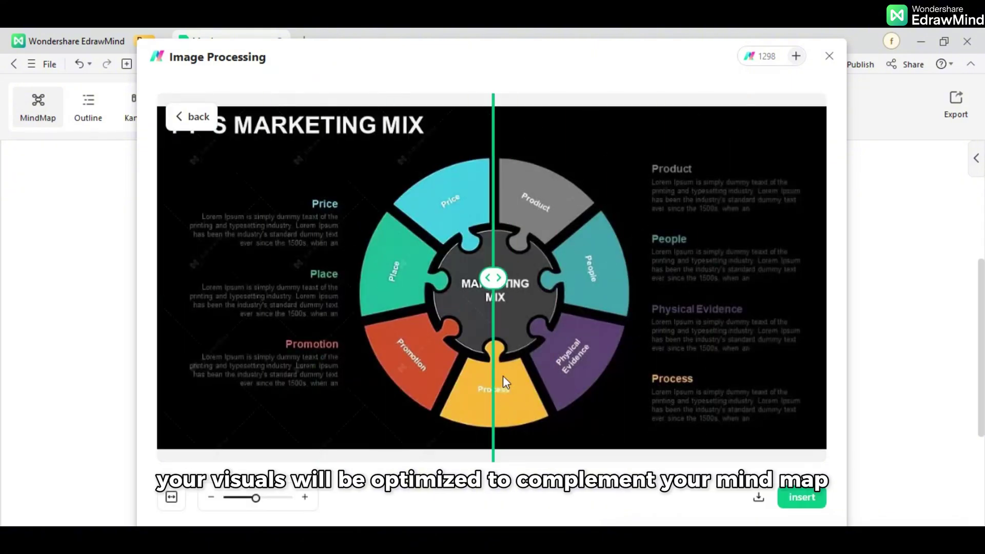
{"action": "left_click_drag", "start_coordinate": [476, 285], "coordinate": [874, 324]}
{"action": "mouse_move", "coordinate": [253, 499]}
{"action": "left_mouse_down"}
{"action": "mouse_move", "coordinate": [273, 501]}
{"action": "mouse_move", "coordinate": [250, 503]}
{"action": "left_mouse_up"}
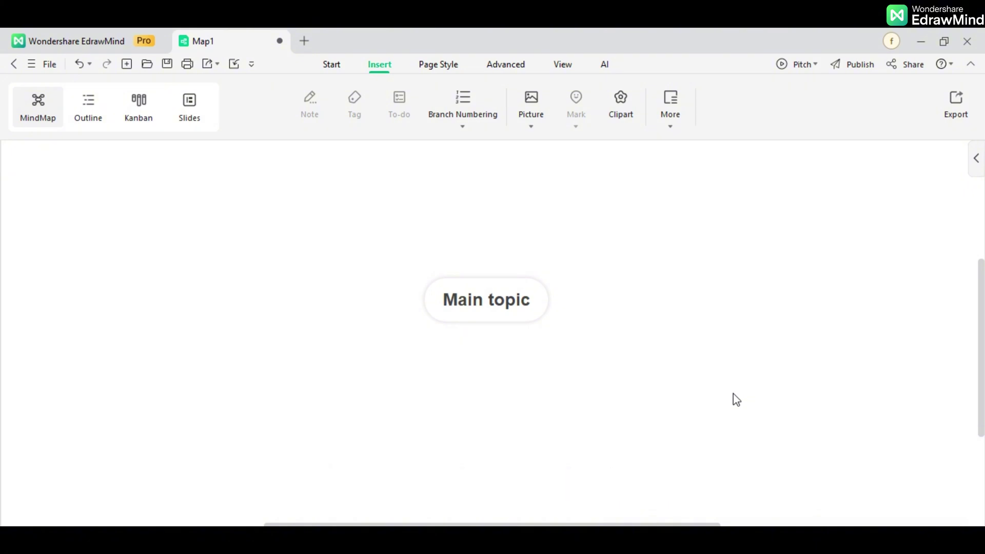
Rename the main topic "4 Ps in Marketing" and generate its full branches with the AI's one-click mind map.
{"action": "double_click", "coordinate": [524, 308]}
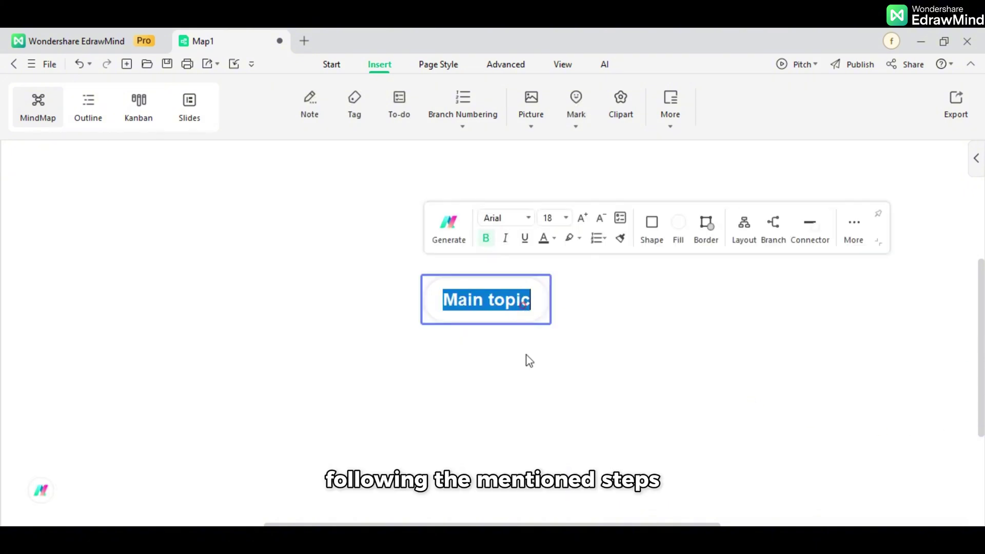
{"action": "type", "text": "4 Ps in "}
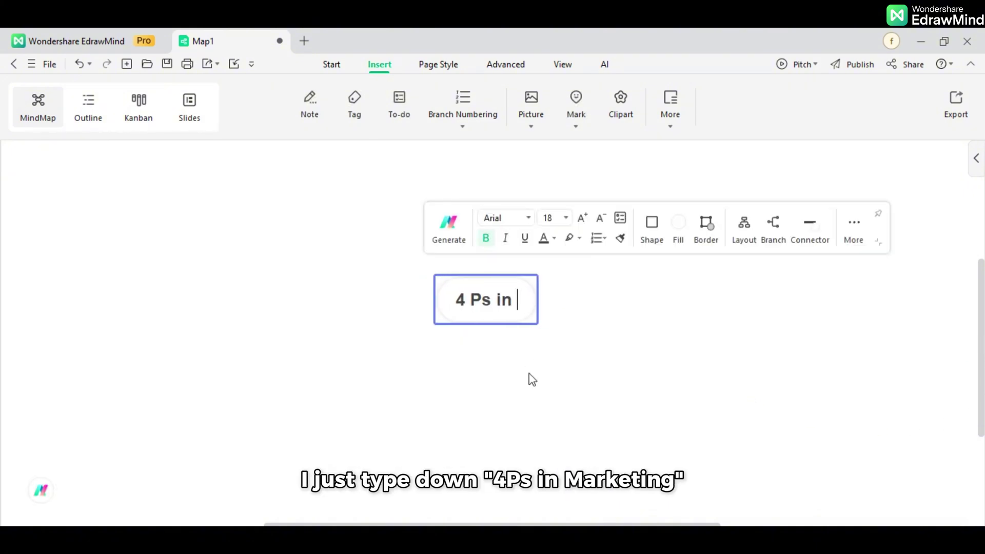
{"action": "type", "text": "Marketing"}
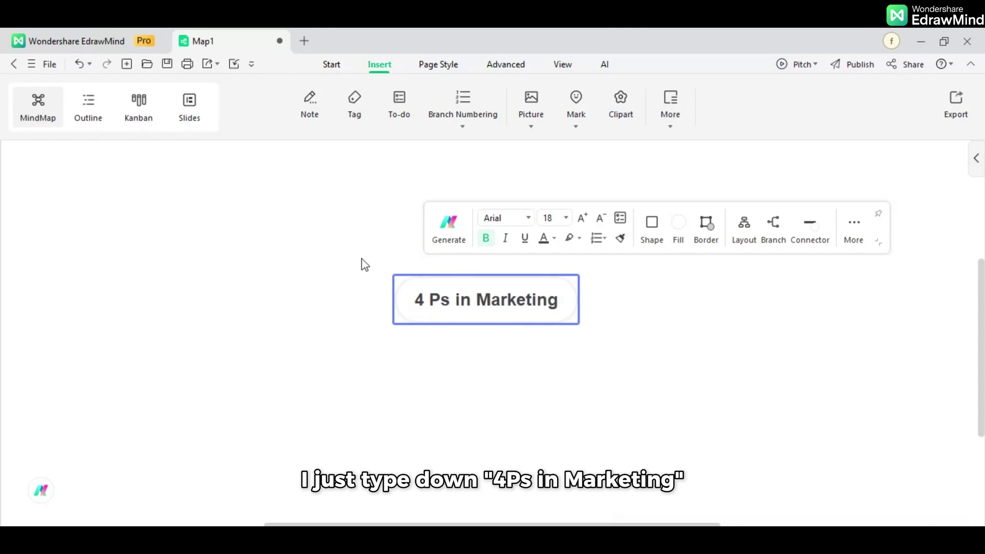
{"action": "left_click", "coordinate": [450, 230]}
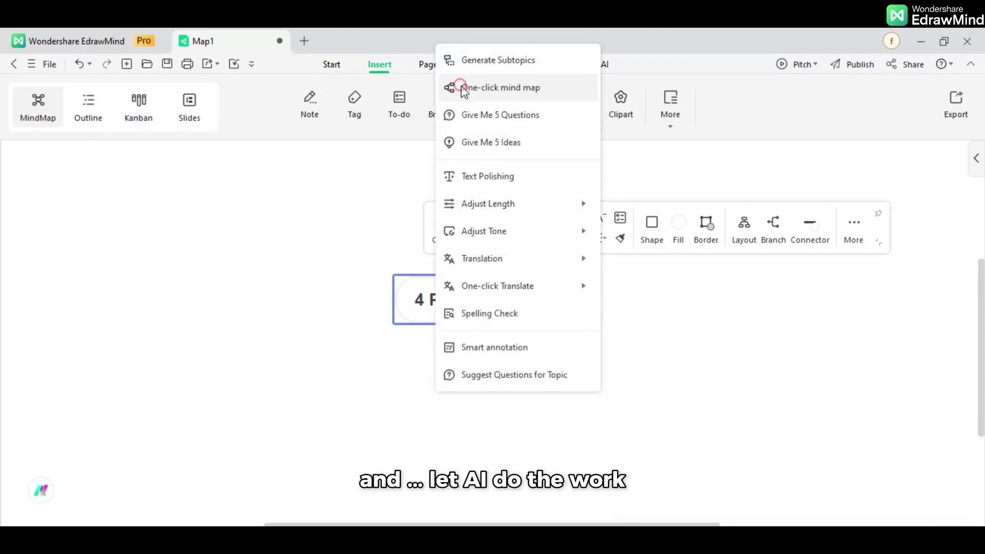
{"action": "left_click", "coordinate": [456, 88]}
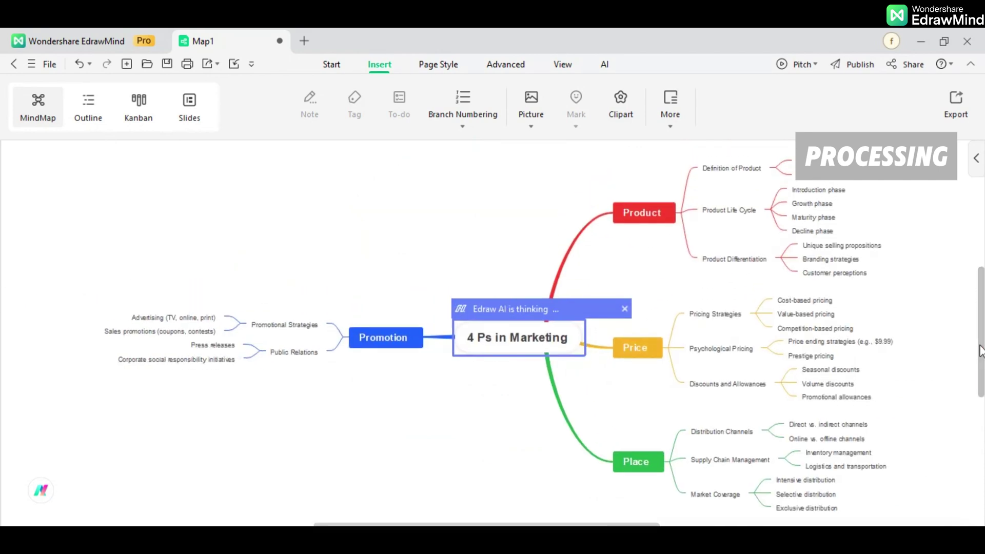
Apply the first two-sided Mindmap (Logic Map) layout to the "4 Ps in Marketing" central topic.
{"action": "left_click", "coordinate": [517, 337]}
{"action": "left_click", "coordinate": [783, 272]}
{"action": "left_click", "coordinate": [715, 217]}
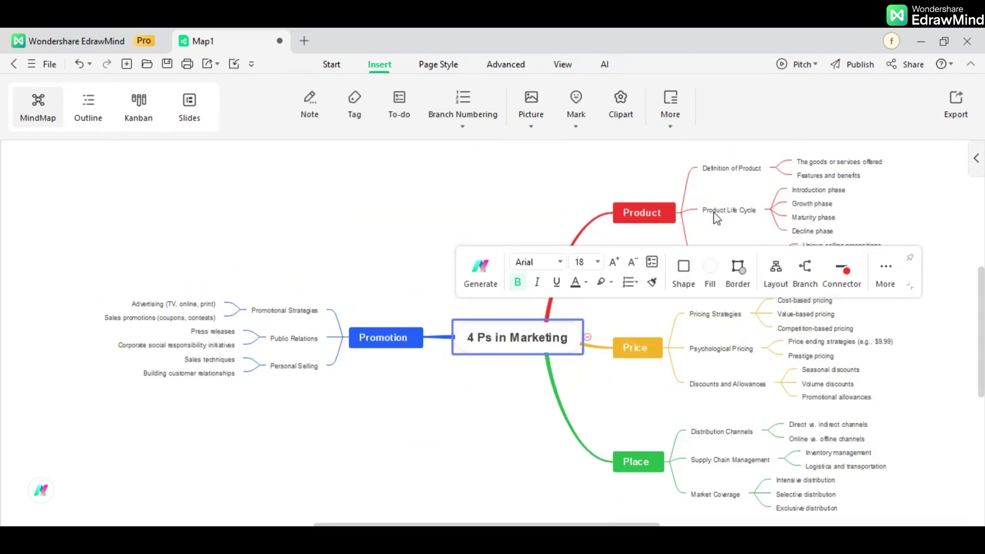
{"action": "left_click", "coordinate": [776, 276]}
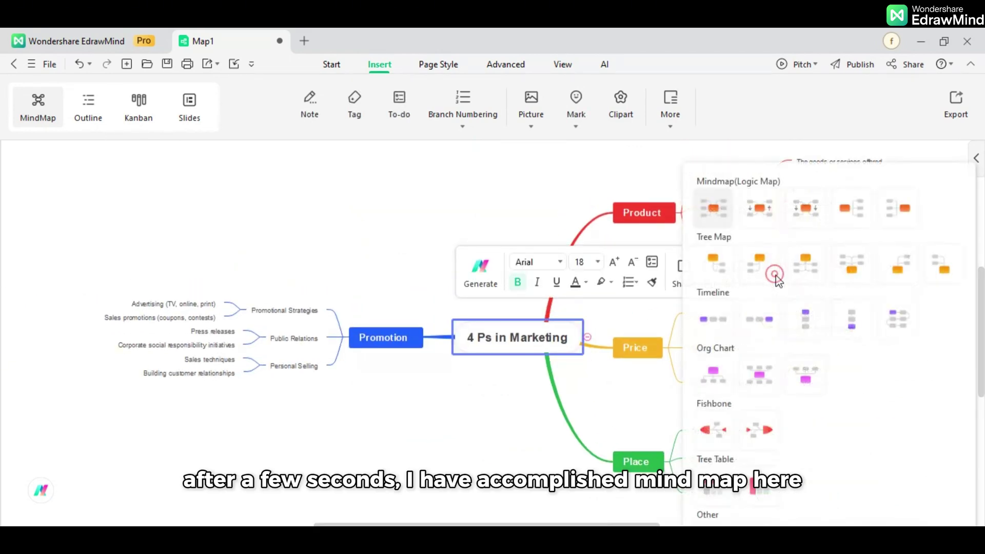
{"action": "left_click", "coordinate": [721, 211]}
Move the Product branch to the left of the central topic, above the Promotion branch.
{"action": "left_click", "coordinate": [591, 215]}
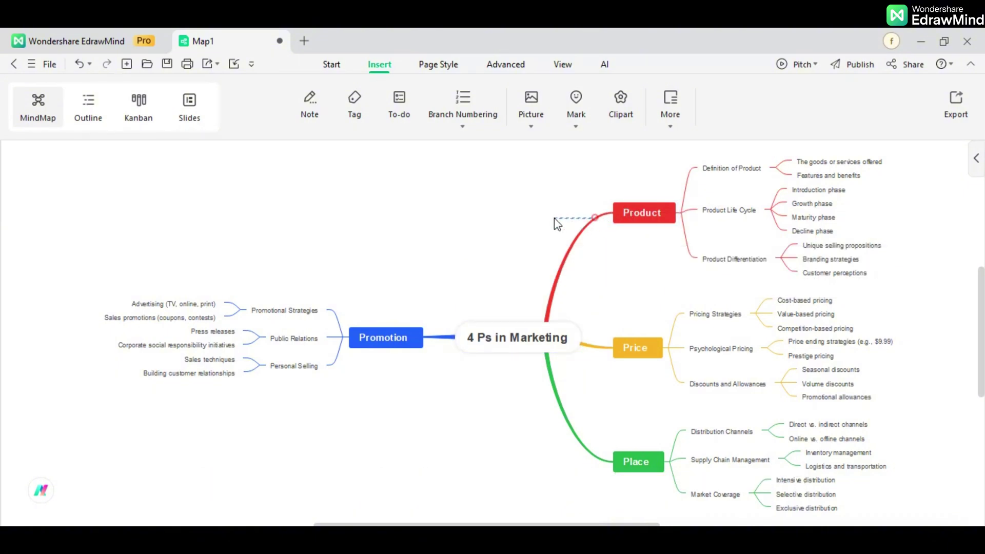
{"action": "left_click", "coordinate": [645, 204]}
{"action": "left_click_drag", "start_coordinate": [569, 213], "coordinate": [475, 333]}
{"action": "left_click", "coordinate": [501, 418]}
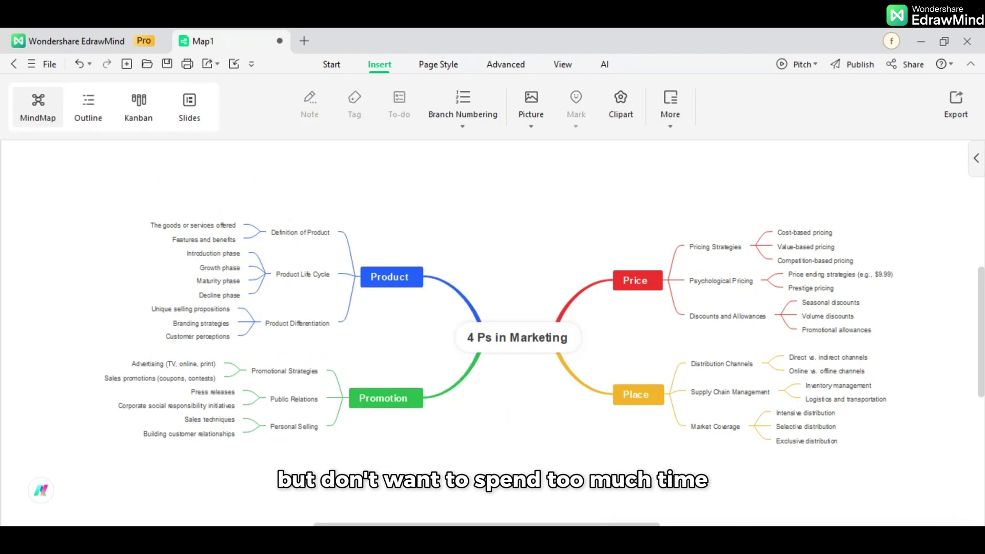
Convert the "4 Ps in Marketing" map into a slide deck using the cream template with the red star and curved arrow.
{"action": "left_click_drag", "start_coordinate": [538, 524], "coordinate": [550, 526]}
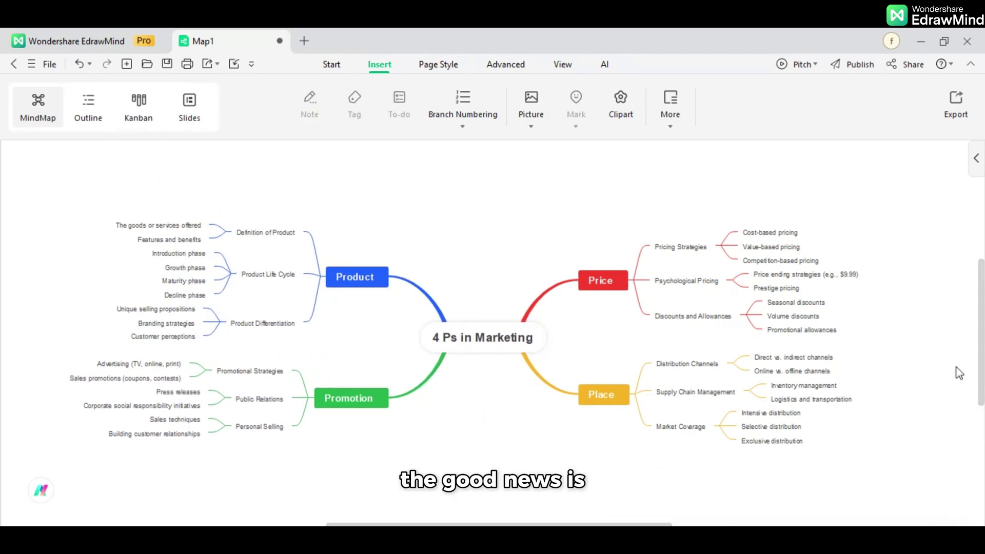
{"action": "scroll", "coordinate": [652, 418], "scroll_direction": "up", "scroll_amount": 2}
{"action": "left_click_drag", "start_coordinate": [583, 524], "coordinate": [567, 524]}
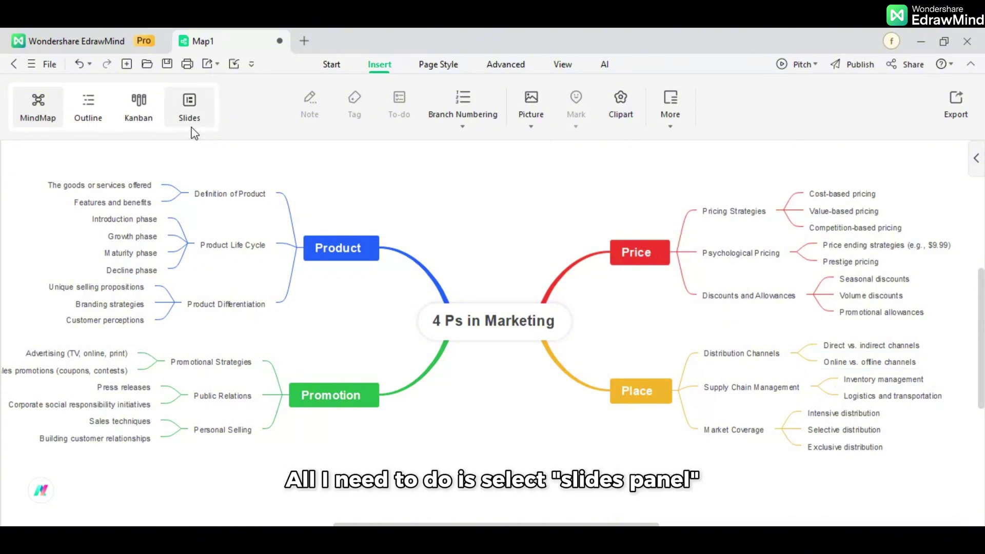
{"action": "left_click", "coordinate": [190, 107]}
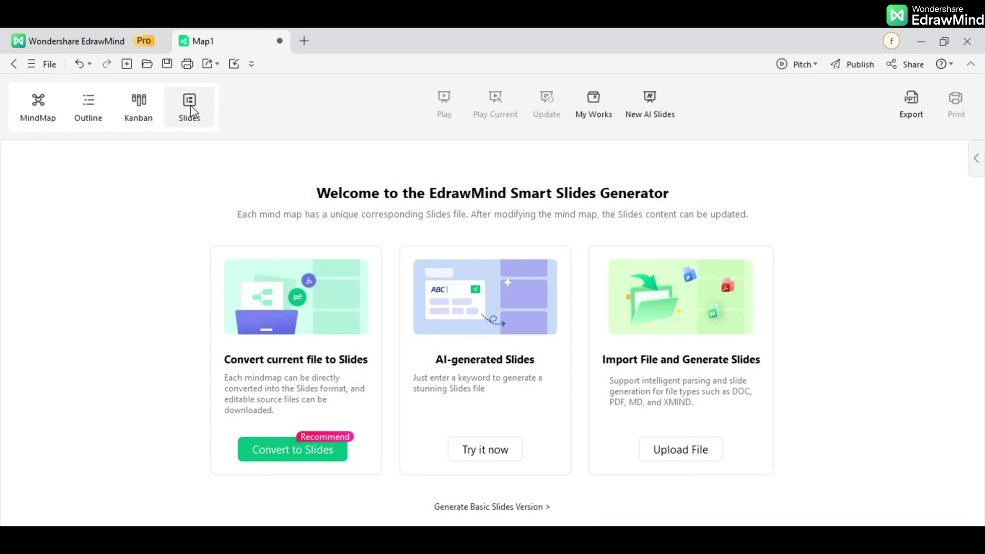
{"action": "left_click", "coordinate": [288, 457]}
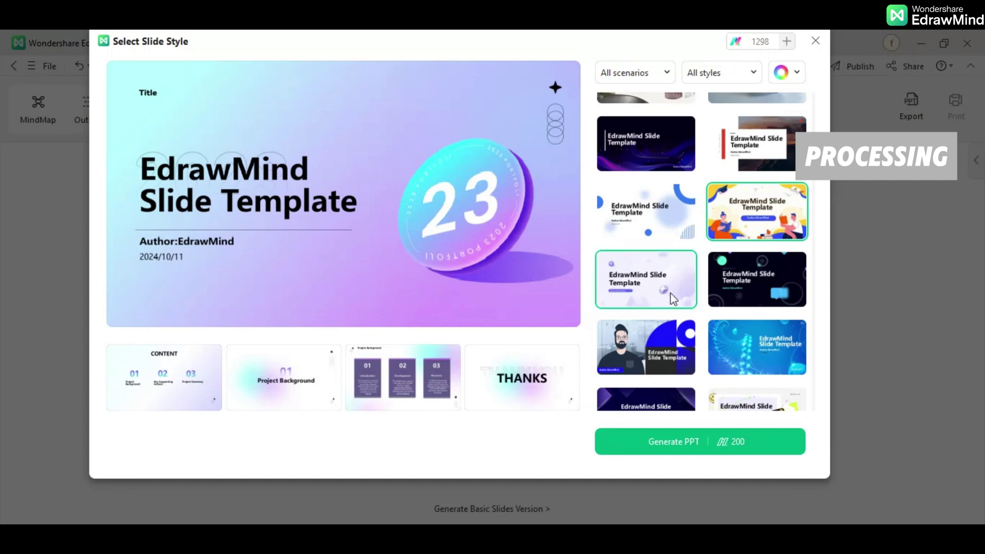
{"action": "scroll", "coordinate": [672, 292], "scroll_direction": "up", "scroll_amount": 4}
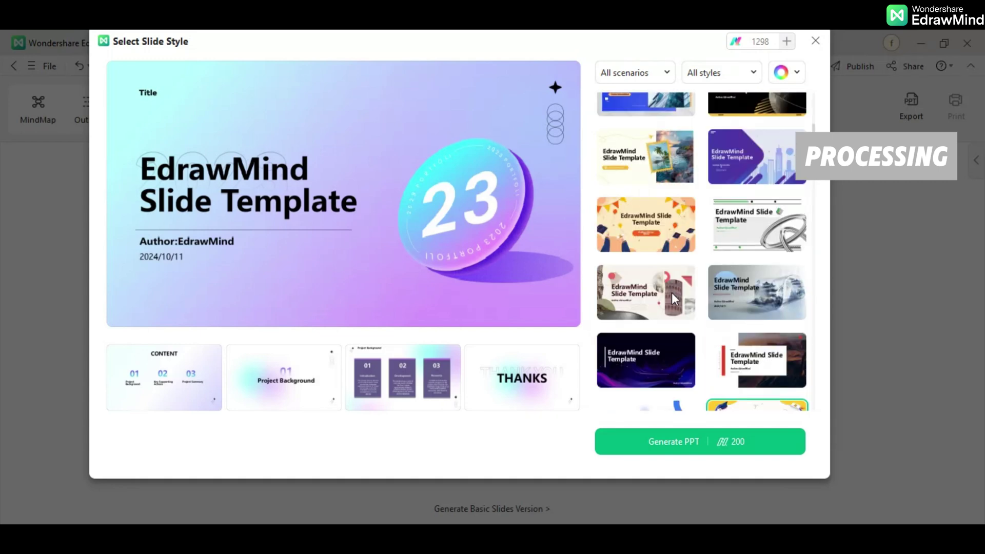
{"action": "left_click", "coordinate": [671, 443]}
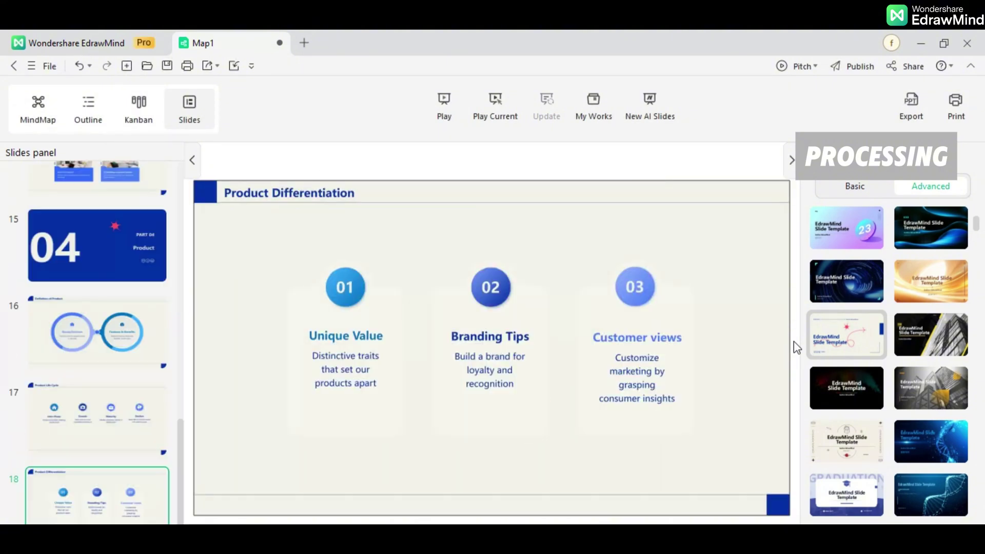
Look through the generated "4 Ps in Marketing" slides, including Discounts and Allowances, ending on the title slide.
{"action": "left_click_drag", "start_coordinate": [180, 472], "coordinate": [179, 248]}
{"action": "left_click", "coordinate": [126, 213]}
{"action": "key", "text": "Down"}
{"action": "key", "text": "Down"}
{"action": "key", "text": "Down"}
{"action": "key", "text": "Down"}
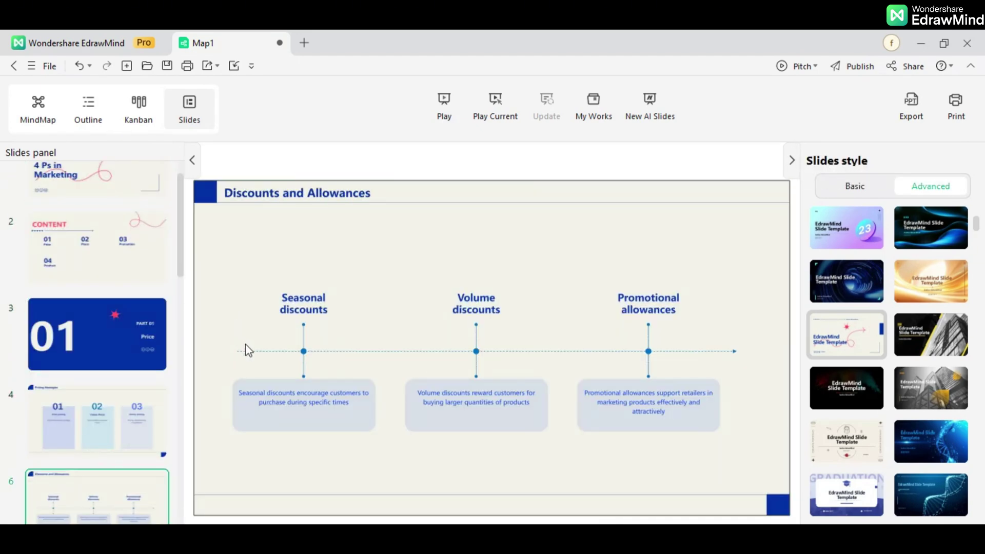
{"action": "left_click_drag", "start_coordinate": [180, 268], "coordinate": [173, 215]}
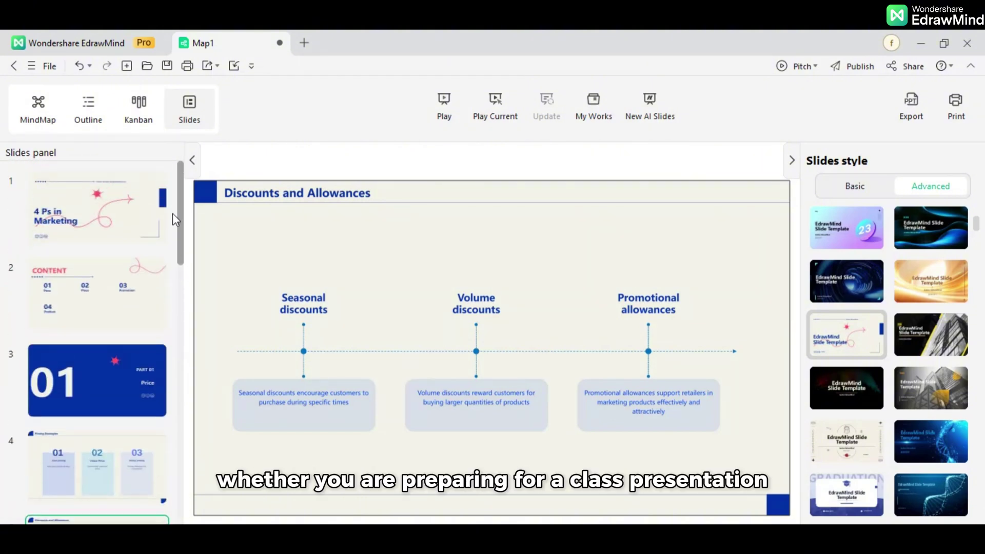
{"action": "left_click", "coordinate": [111, 210]}
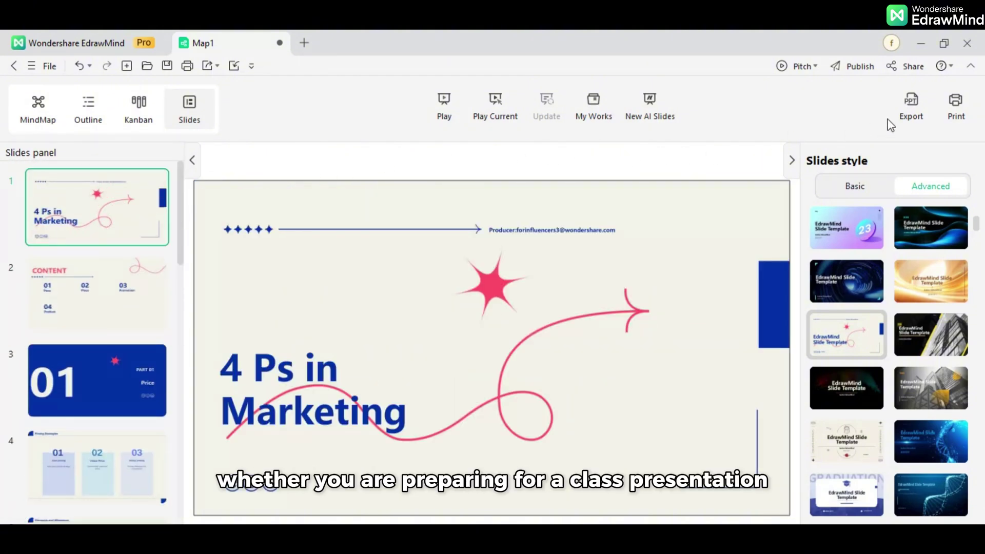
Start exporting the "4 Ps in Marketing" presentation as a slides file.
{"action": "left_click", "coordinate": [913, 108]}
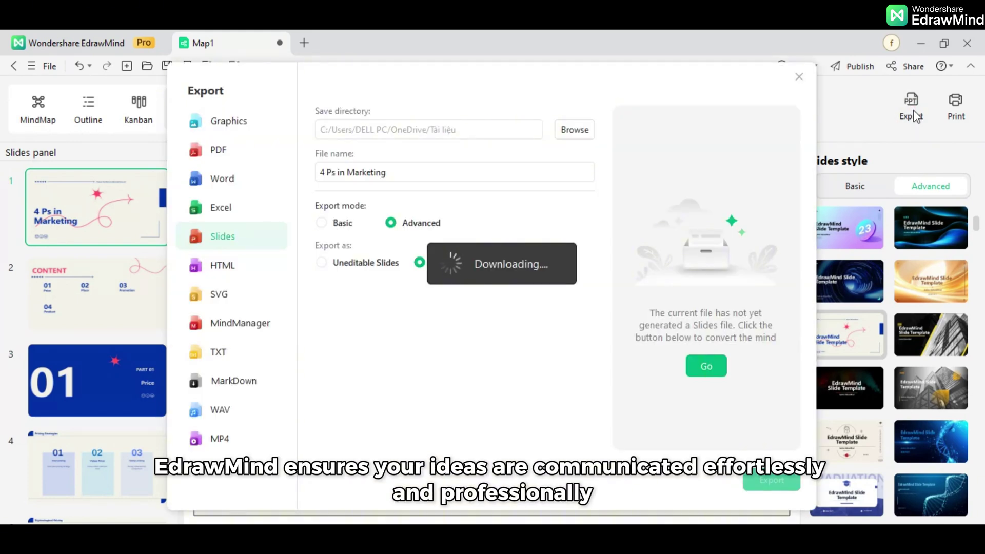